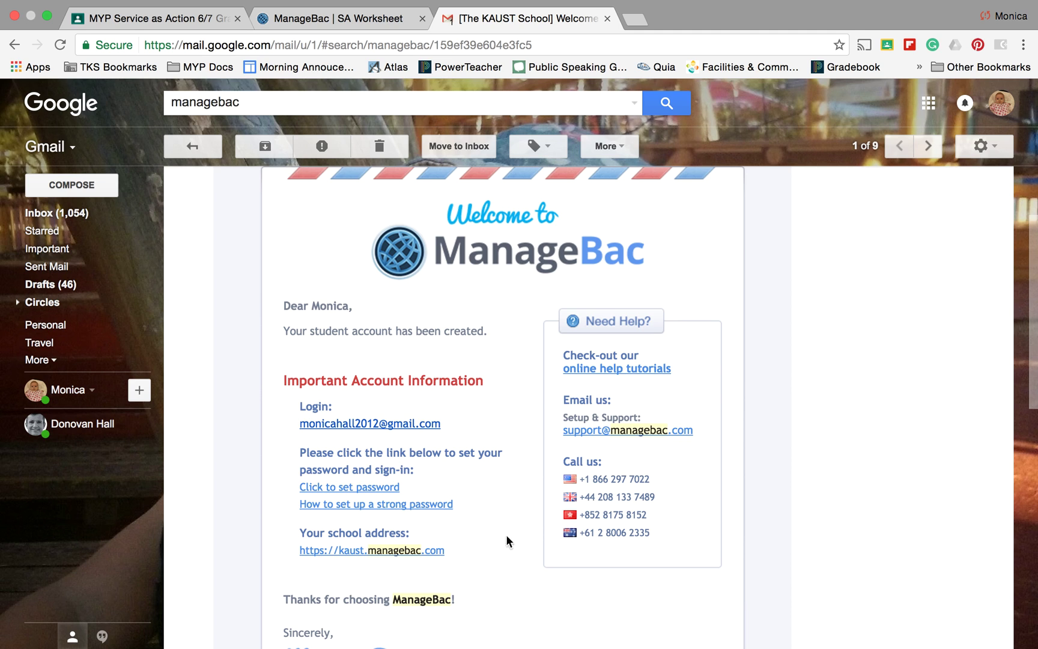
Scroll through the ManageBac welcome email, then switch to the ManageBac SA Worksheet page
scroll(421, 578, "down", 2)
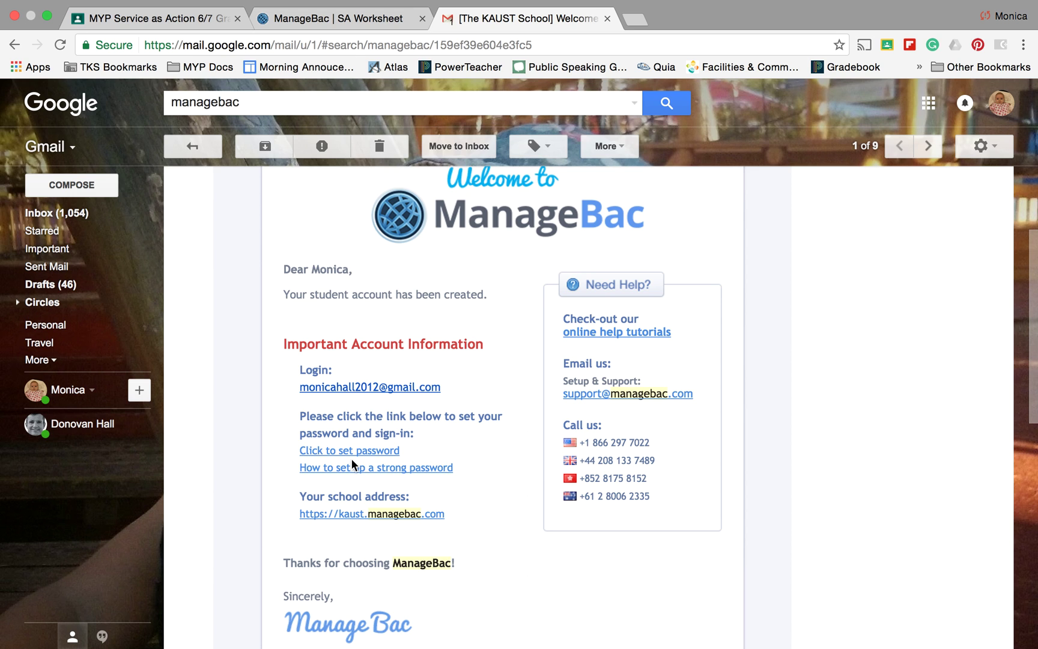
left_click(359, 19)
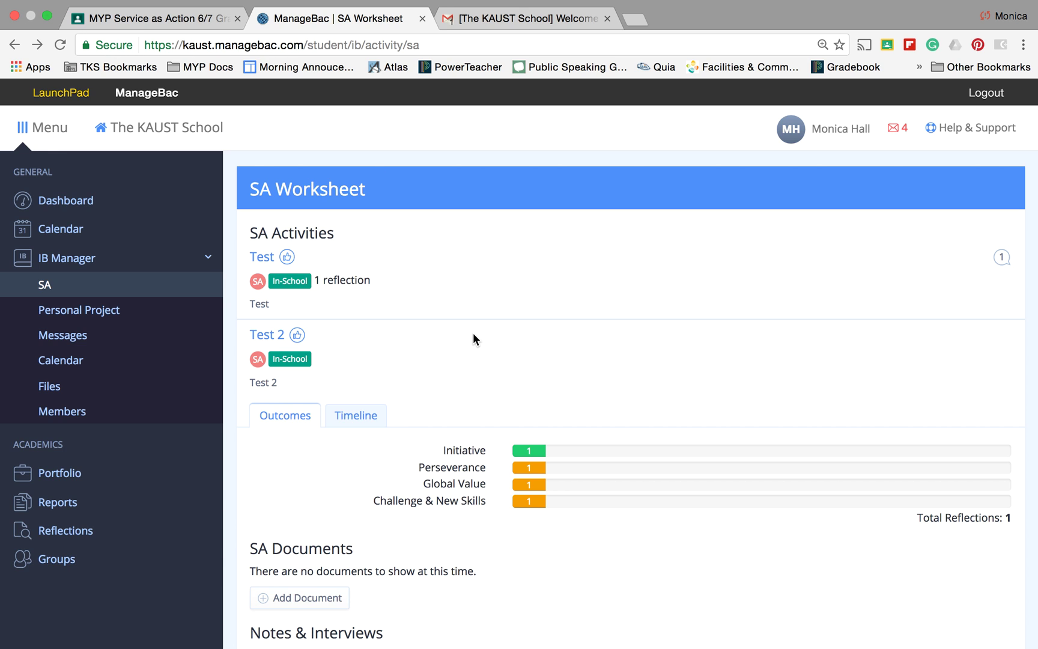
Switch to the MYP Service as Action 6/7 Google Classroom class and show its About information
left_click(186, 22)
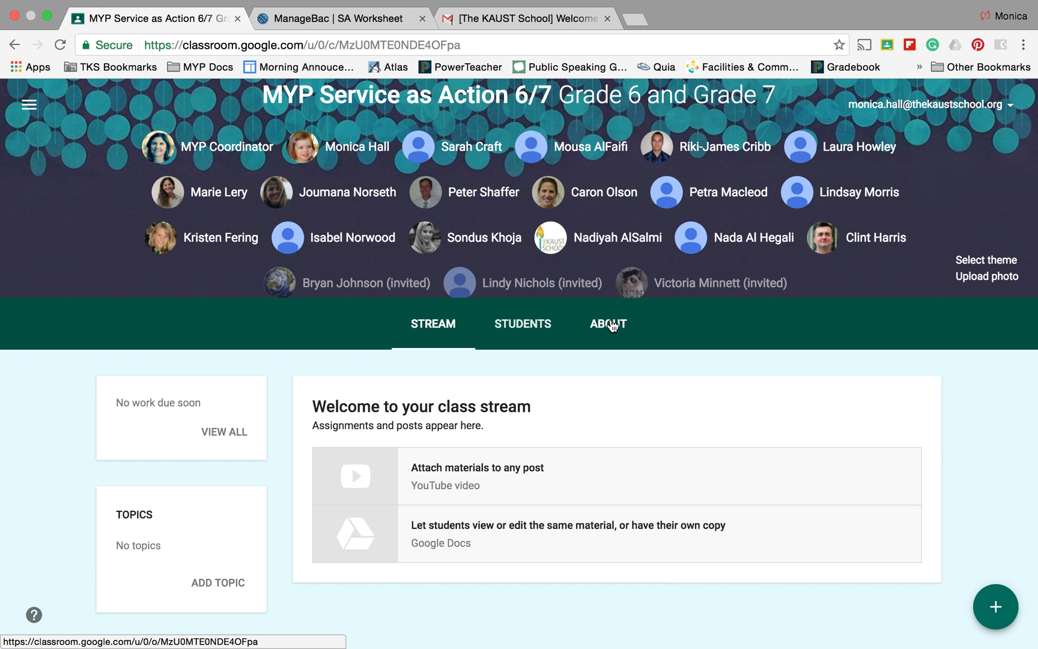
left_click(611, 326)
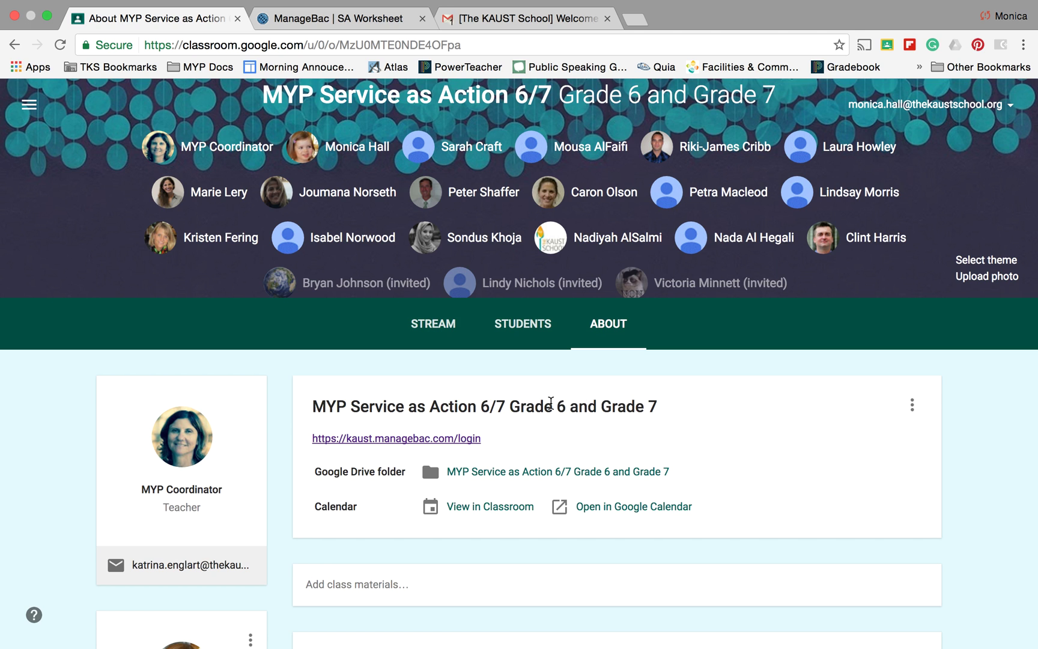
Scroll down the About page to see the ManageBac login link, Drive folder and calendar links
scroll(550, 403, "down", 2)
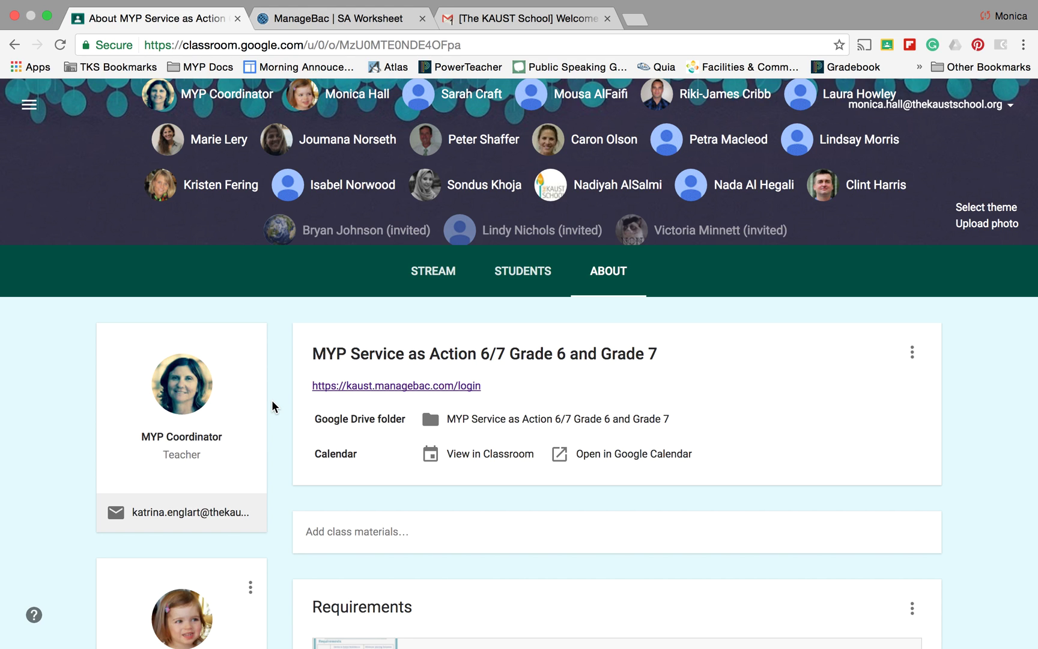
Return to ManageBac, sign in to the student account, and reopen the Dashboard
left_click(348, 23)
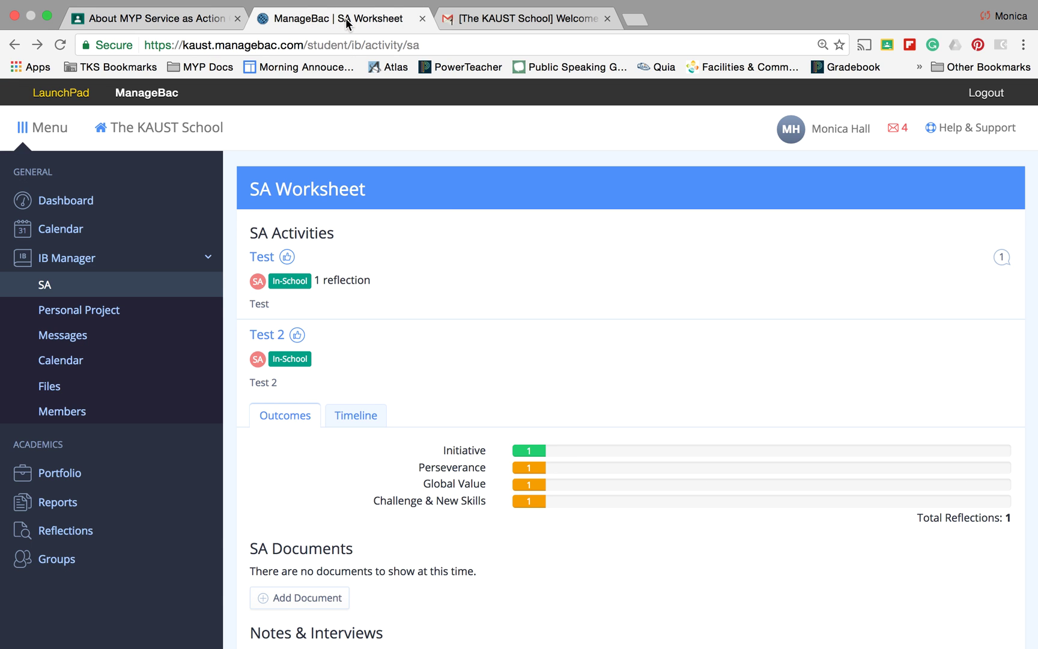
scroll(548, 347, "up", 2)
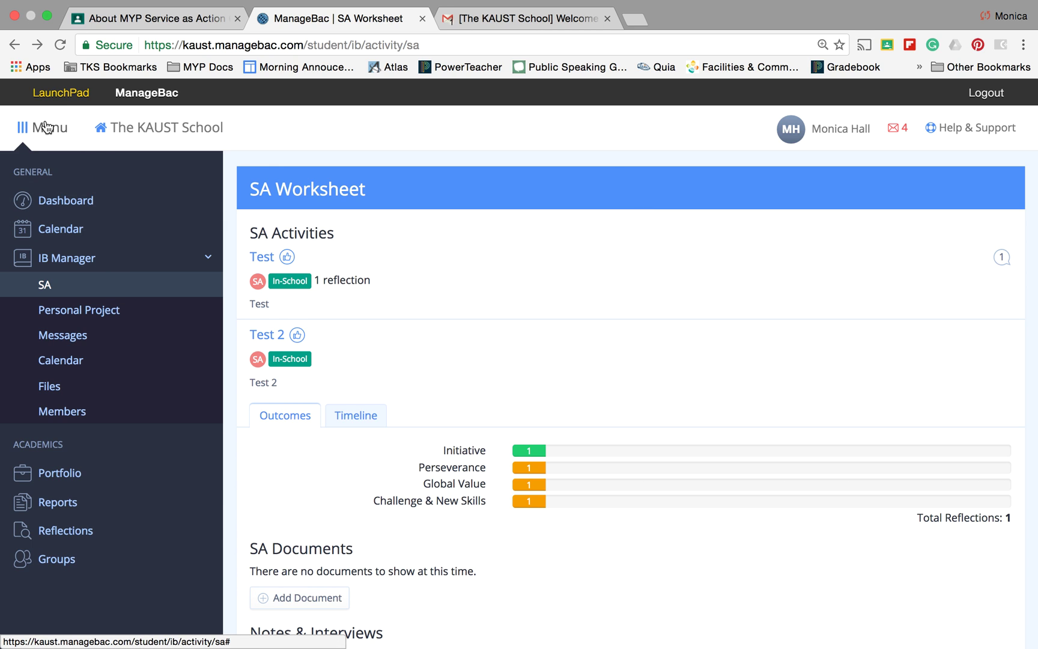
left_click(69, 207)
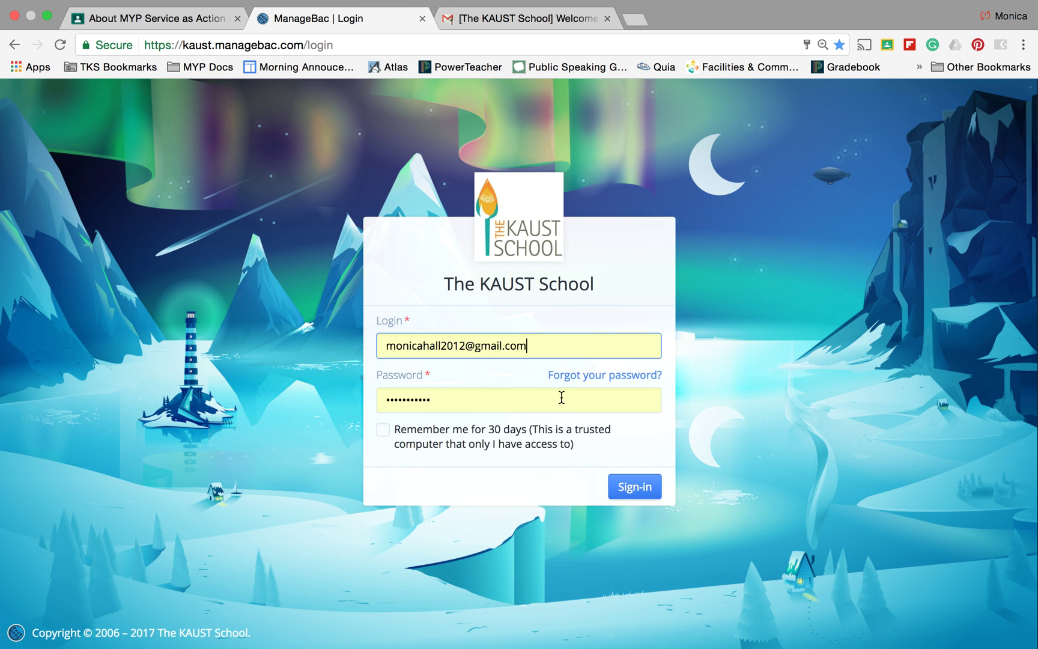
left_click(640, 488)
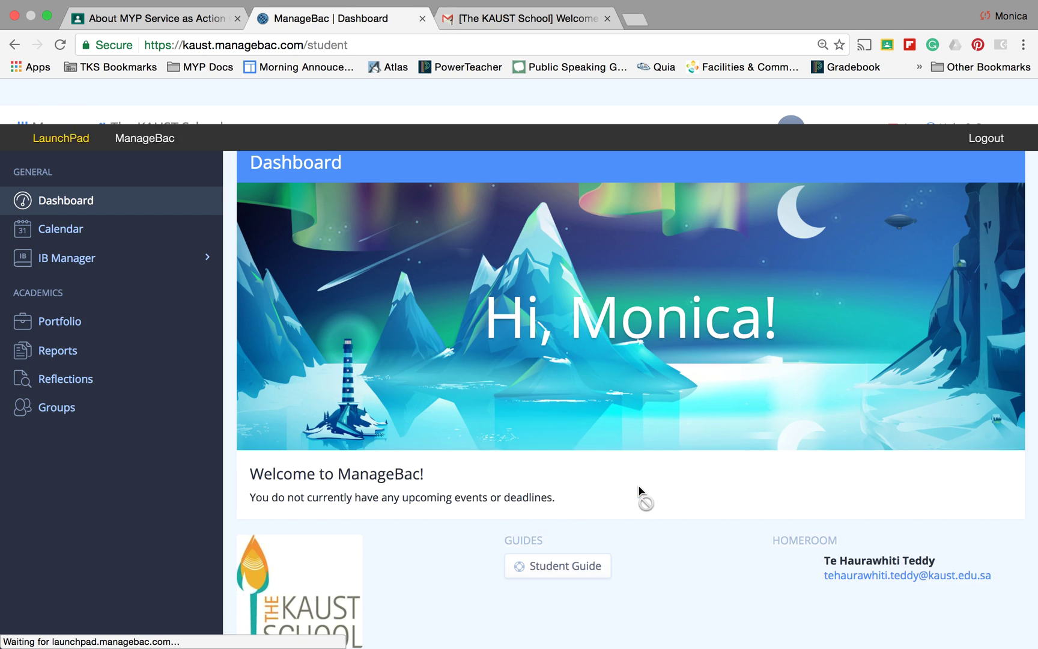
scroll(573, 462, "down", 5)
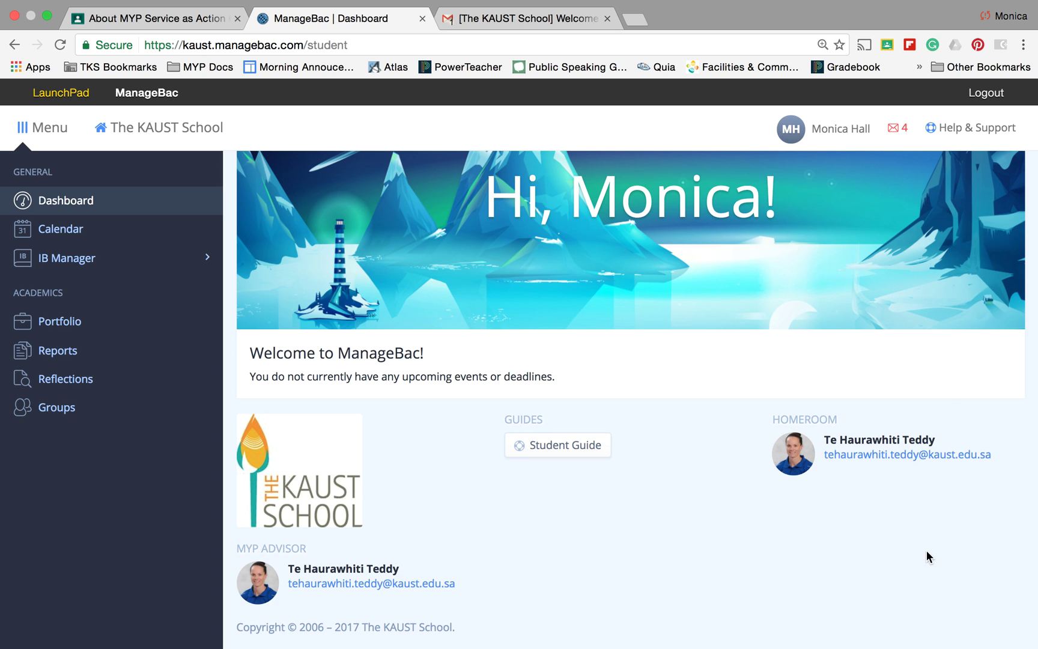
scroll(581, 501, "up", 4)
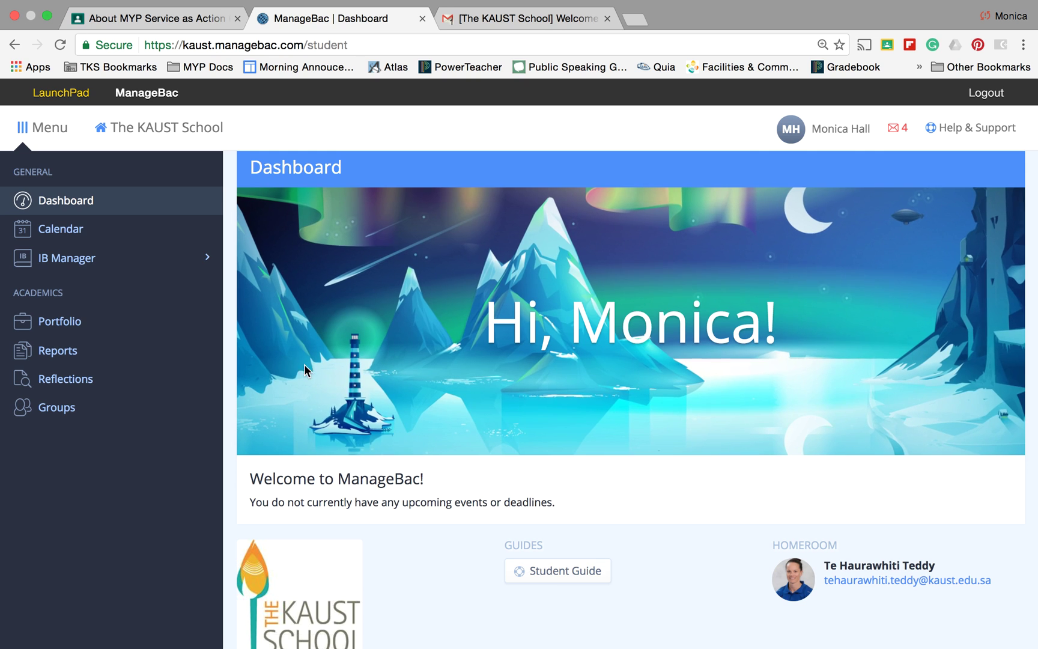
left_click(64, 203)
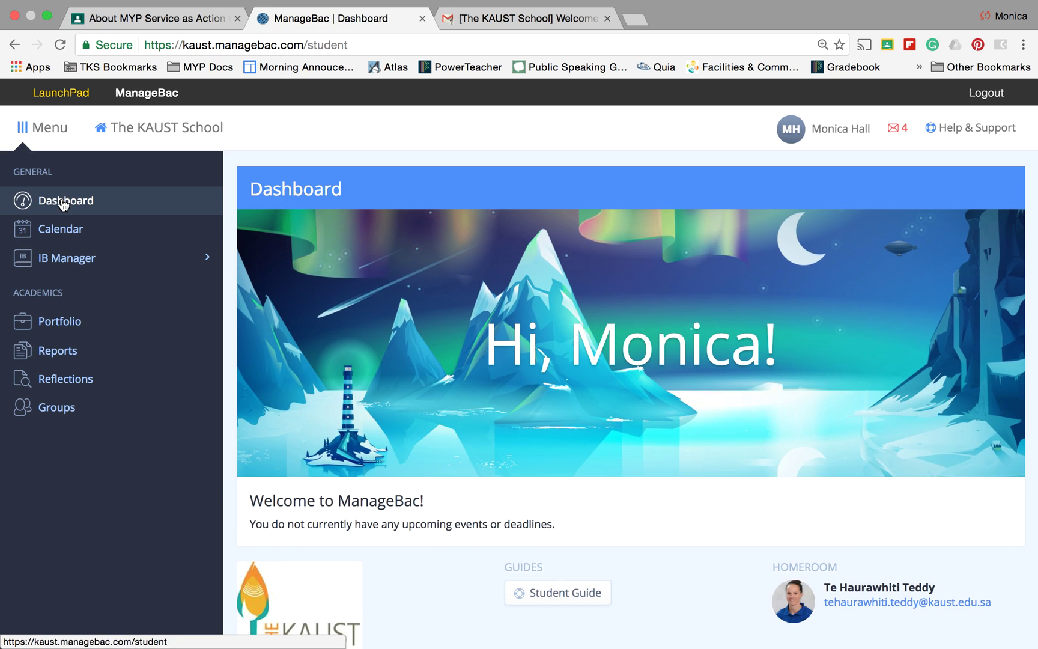
Open SA under IB Manager and review activities Test and Test 2, their outcomes and the supervisor note
left_click(77, 262)
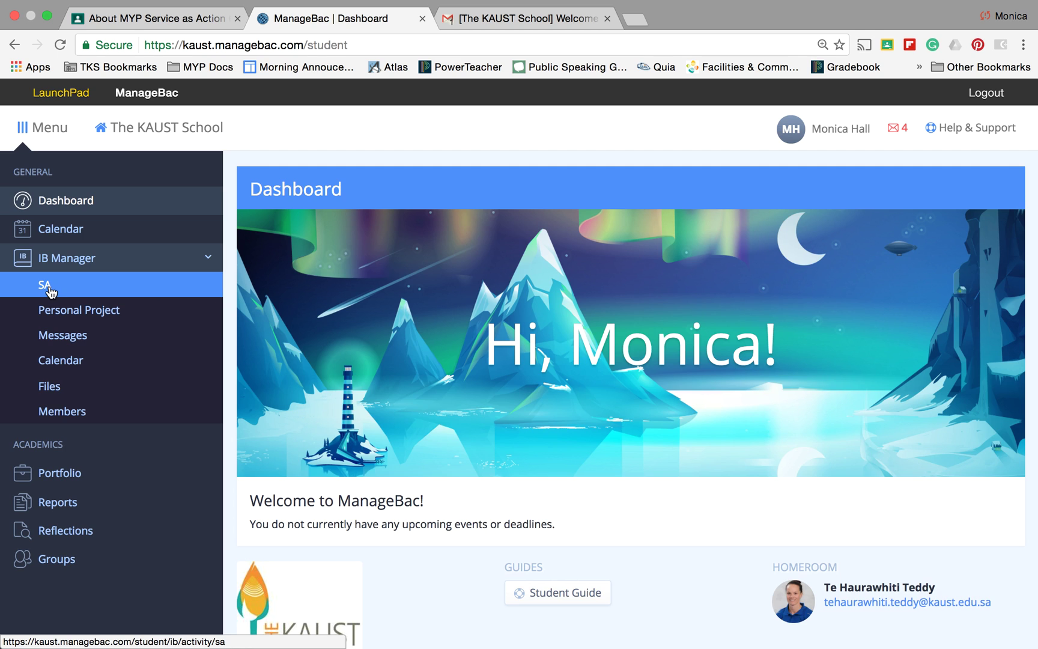
left_click(48, 289)
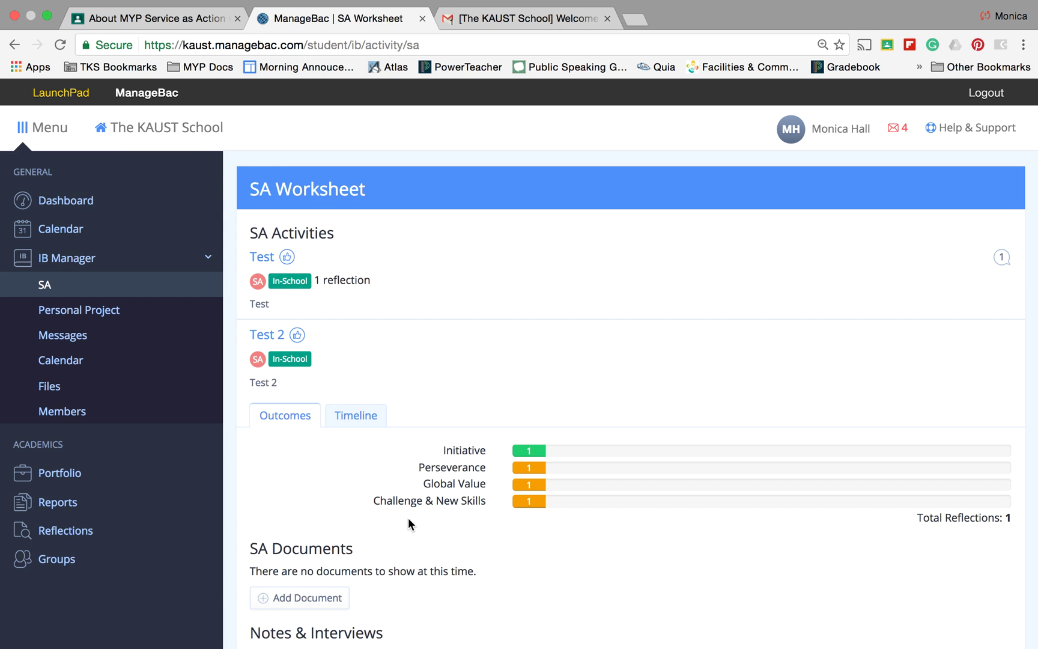
scroll(408, 521, "down", 4)
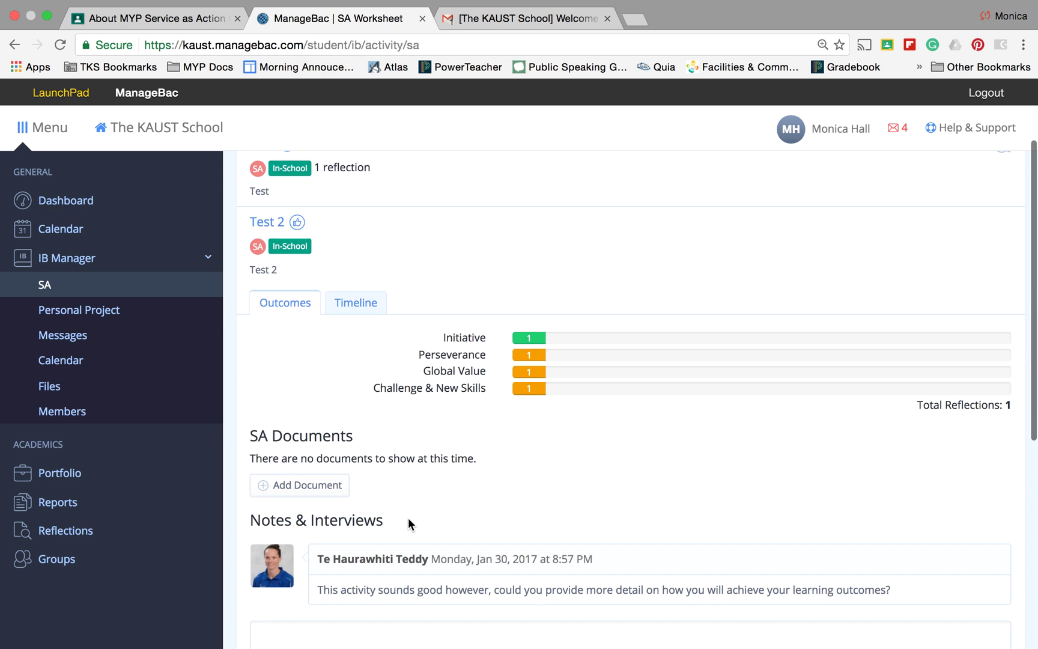
scroll(409, 520, "up", 4)
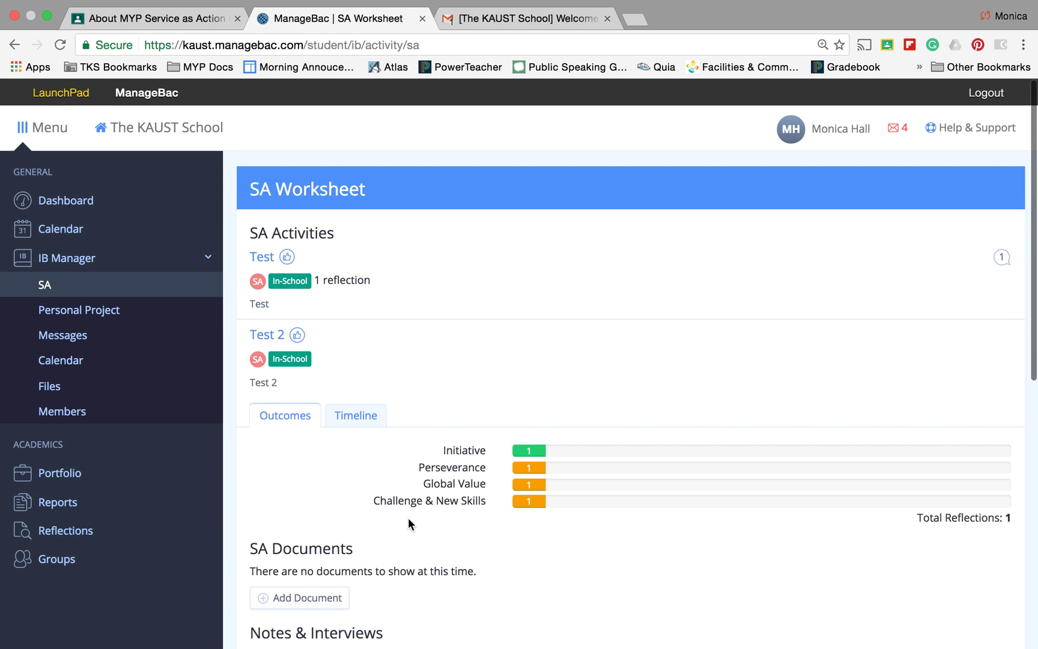
scroll(408, 523, "down", 10)
scroll(408, 523, "up", 4)
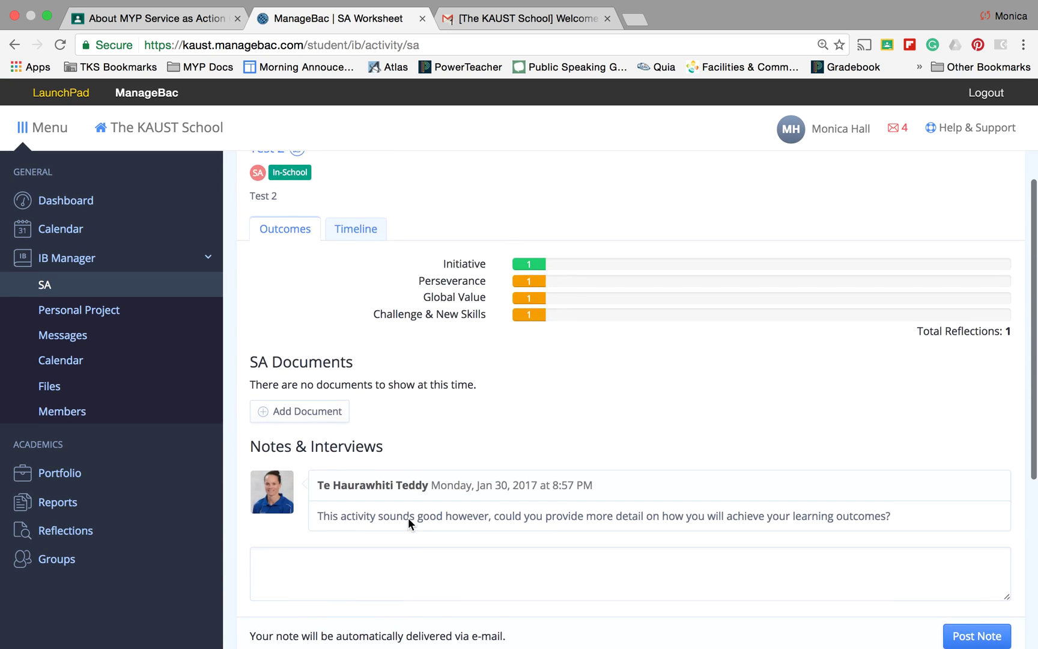
left_click(554, 560)
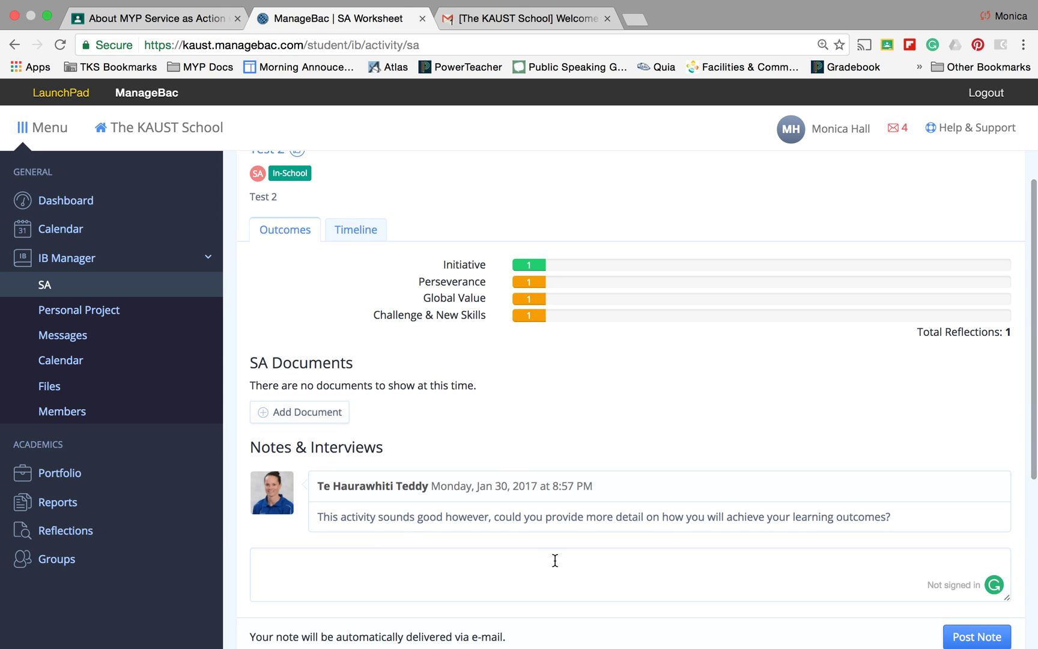
left_click(486, 412)
scroll(519, 352, "up", 6)
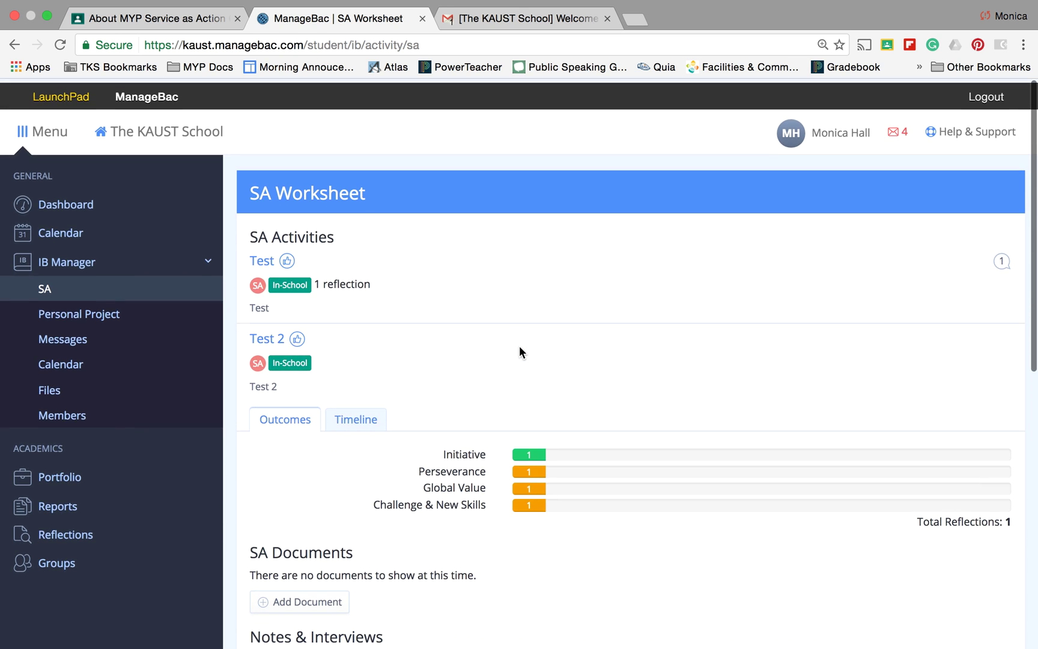
left_click(263, 259)
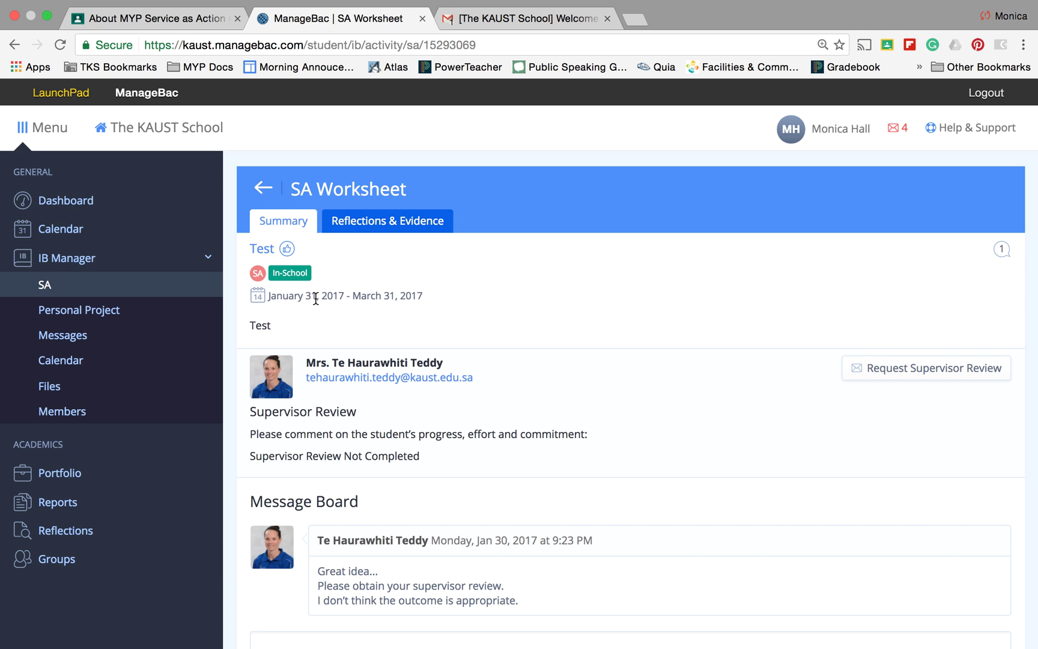
scroll(445, 409, "down", 3)
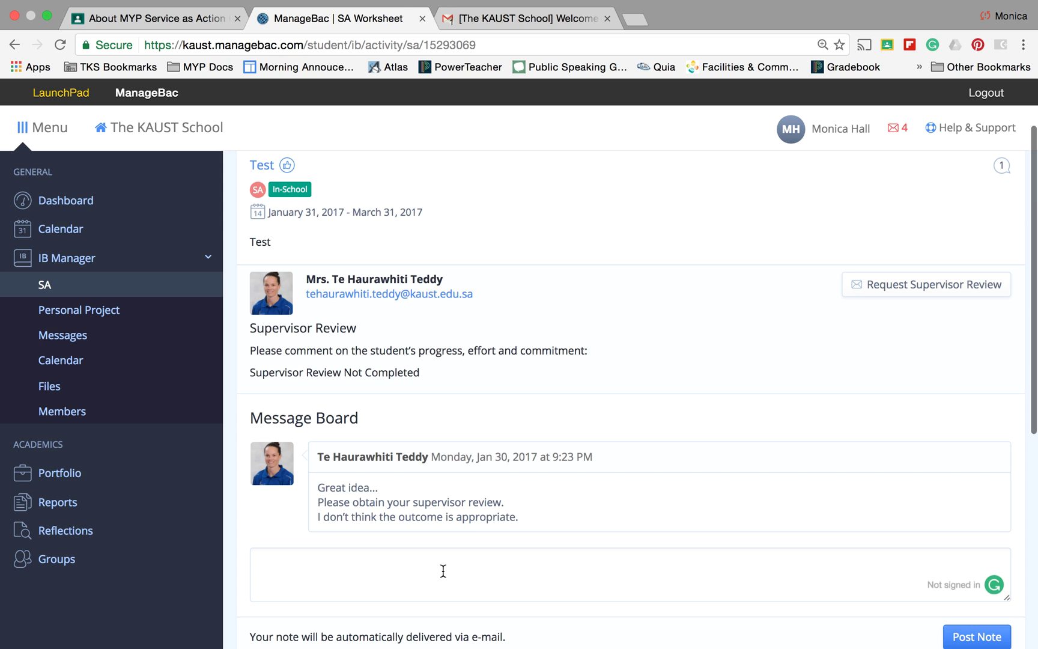
scroll(442, 570, "down", 3)
scroll(442, 569, "down", 1)
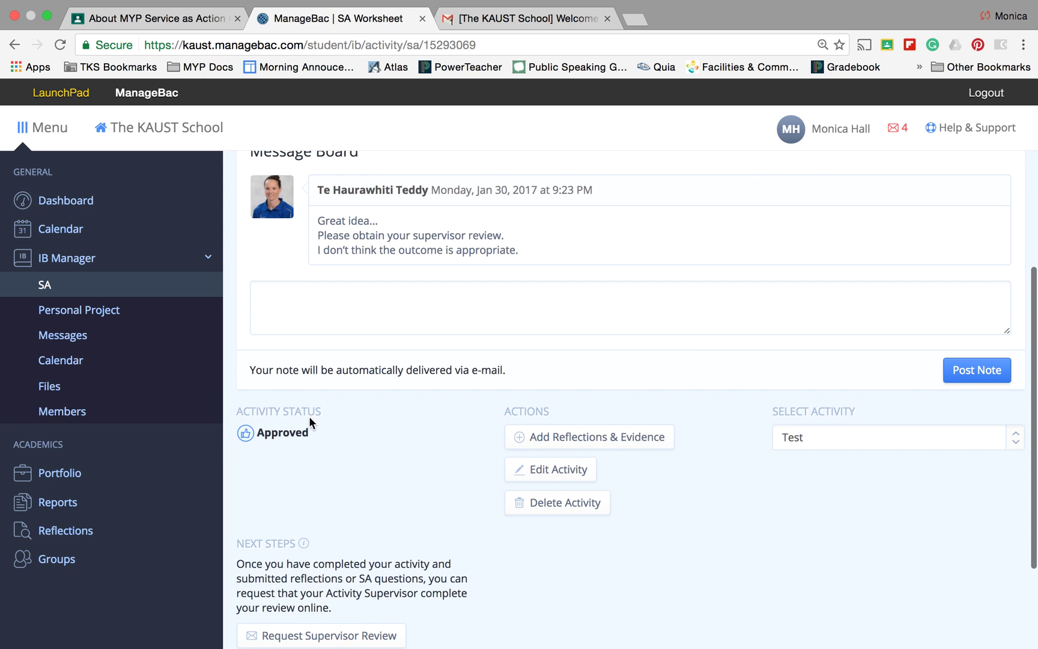
scroll(302, 416, "down", 2)
scroll(302, 415, "up", 10)
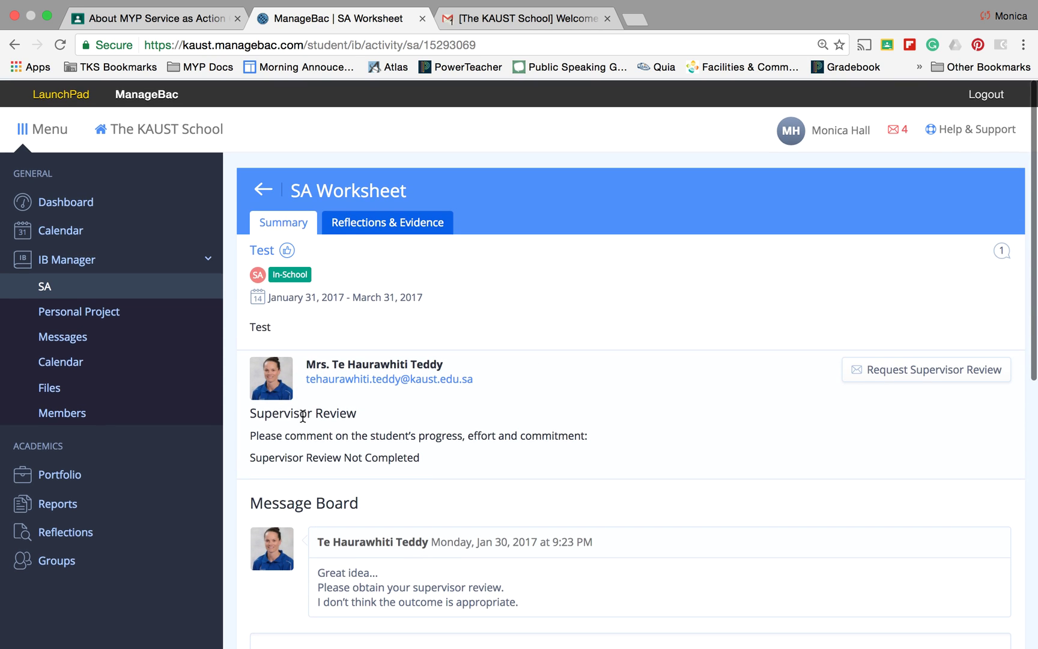
left_click(45, 286)
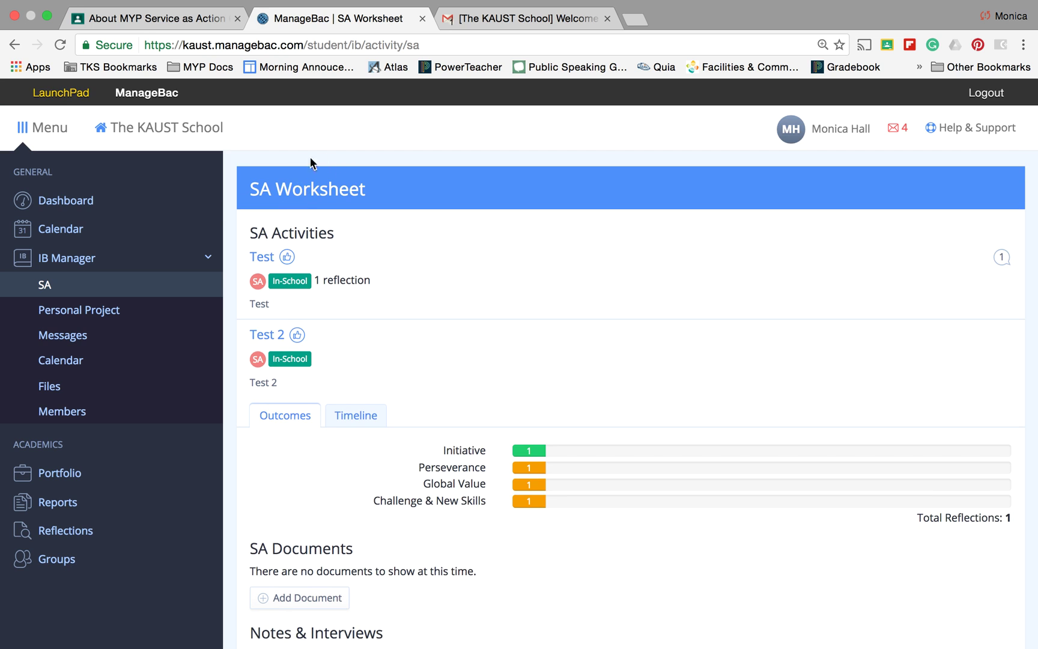
Review the On-track SA progress and advisor note, then switch to the Service as Action Classroom class
scroll(327, 240, "down", 5)
scroll(326, 241, "down", 7)
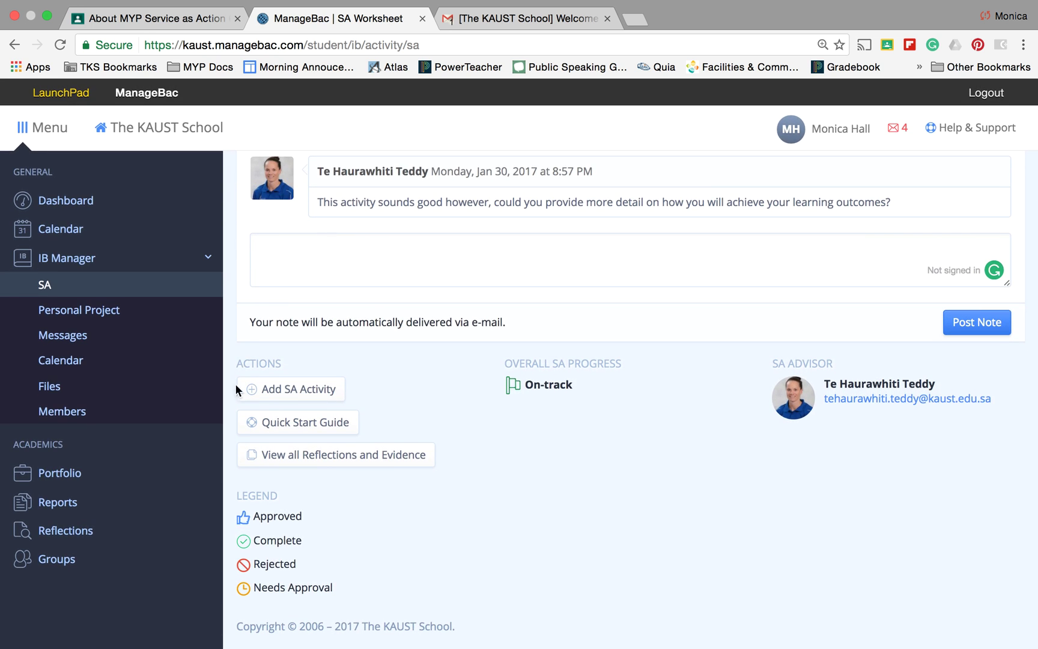
mouse_move(550, 634)
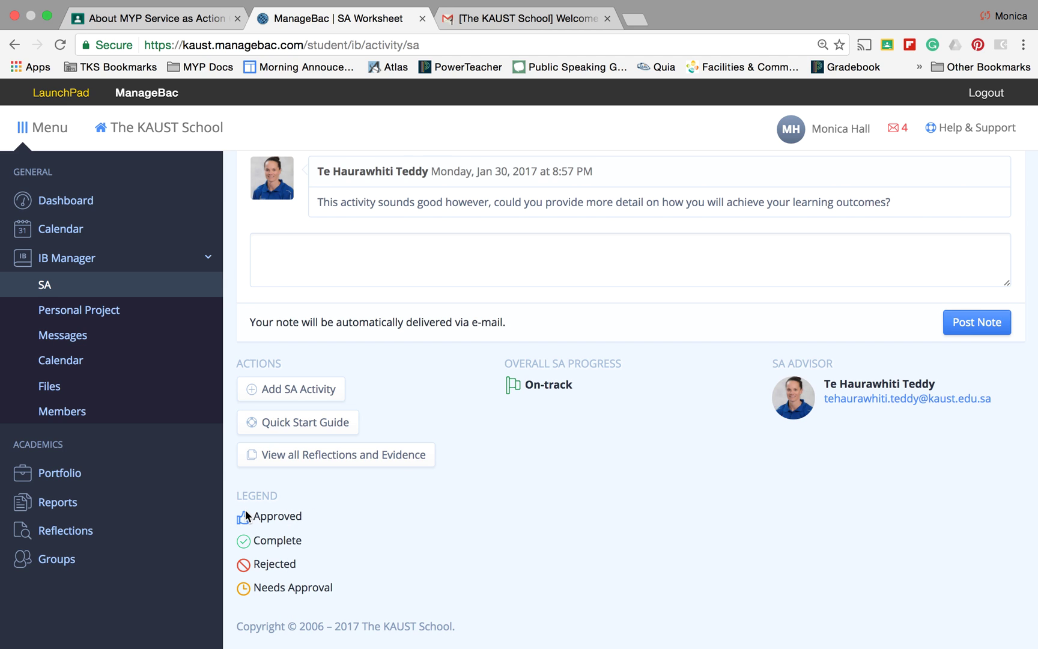
scroll(245, 509, "up", 10)
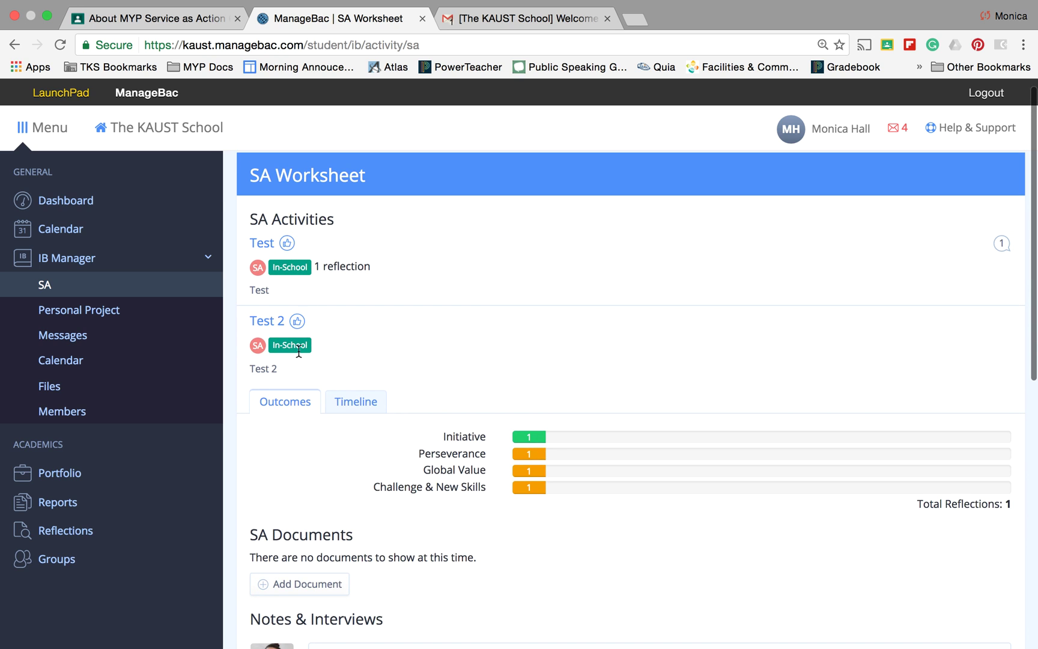
scroll(299, 372, "down", 10)
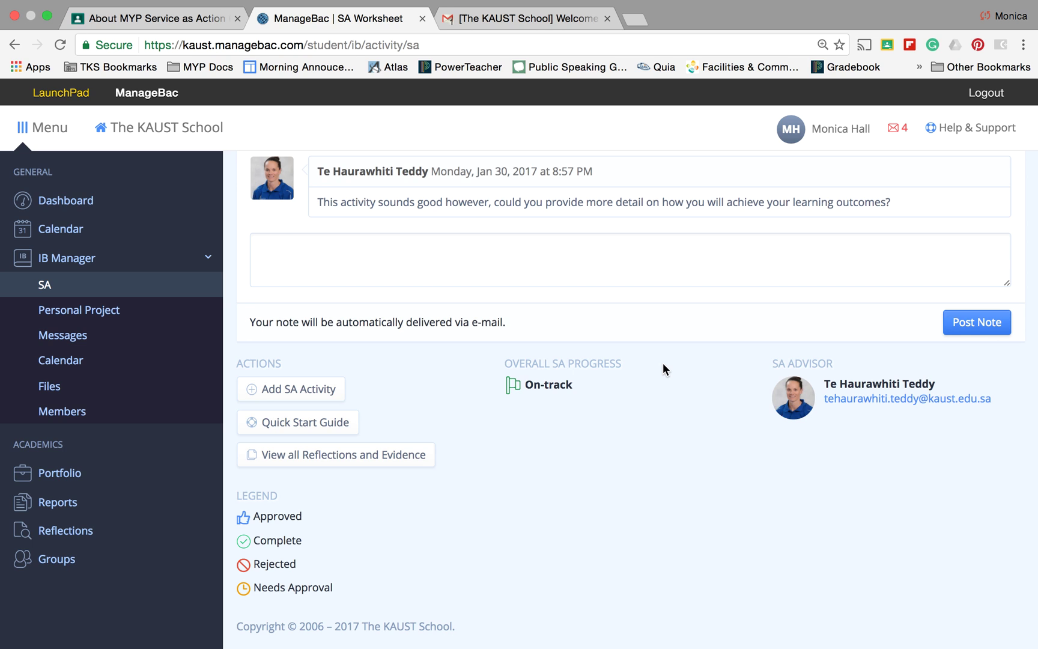
left_click(169, 18)
Scroll through the PDF materials on the class's About page
scroll(557, 441, "down", 4)
scroll(556, 434, "down", 3)
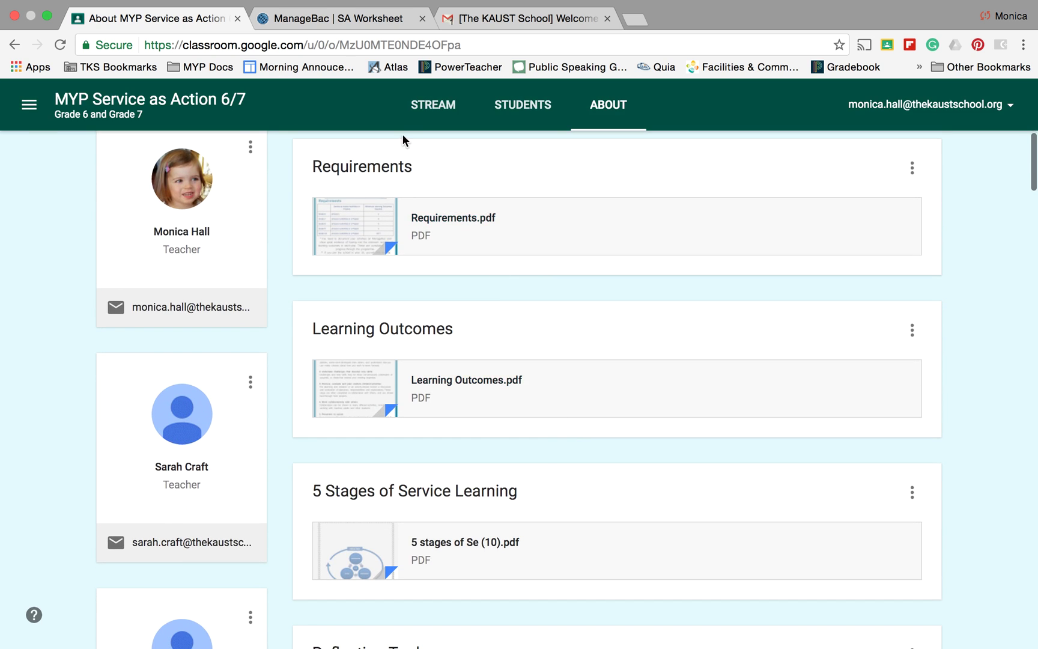
scroll(417, 206, "down", 2)
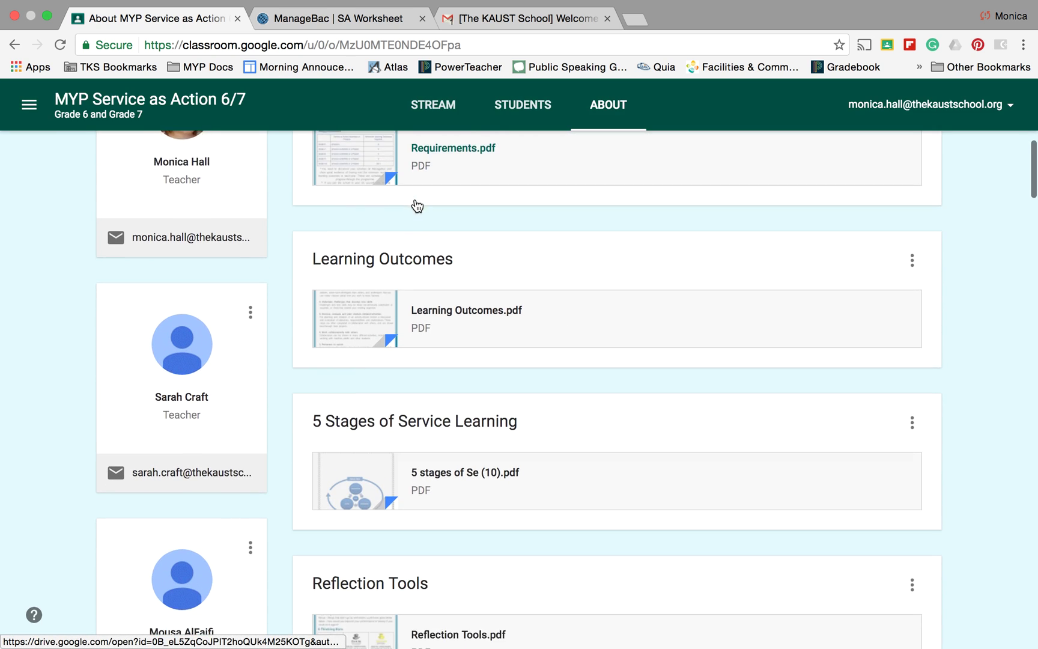
scroll(414, 264, "down", 2)
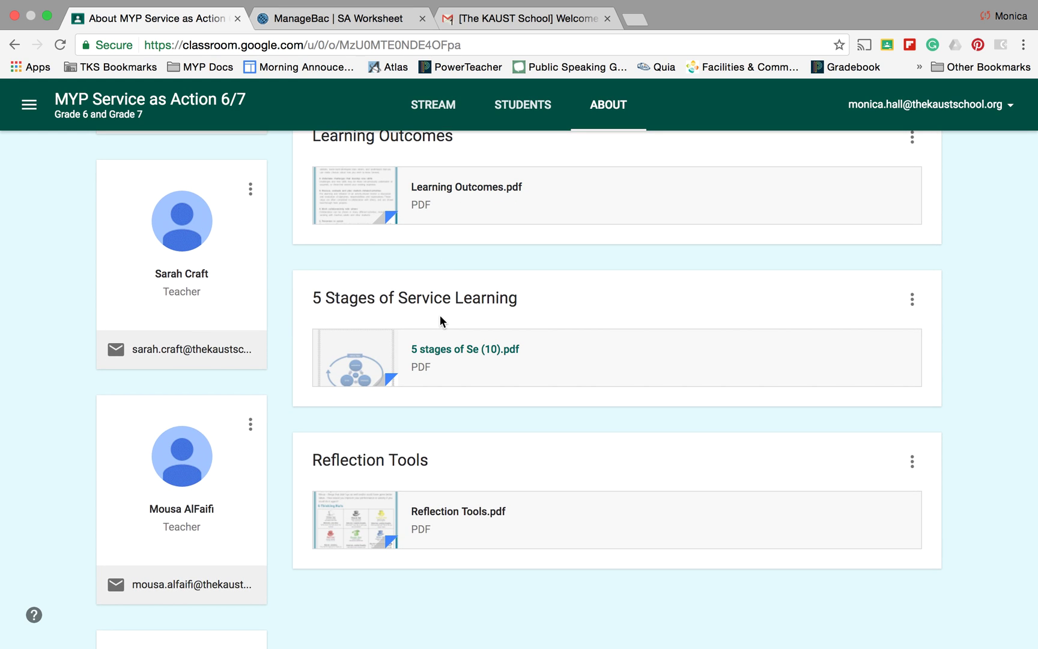
scroll(440, 316, "down", 3)
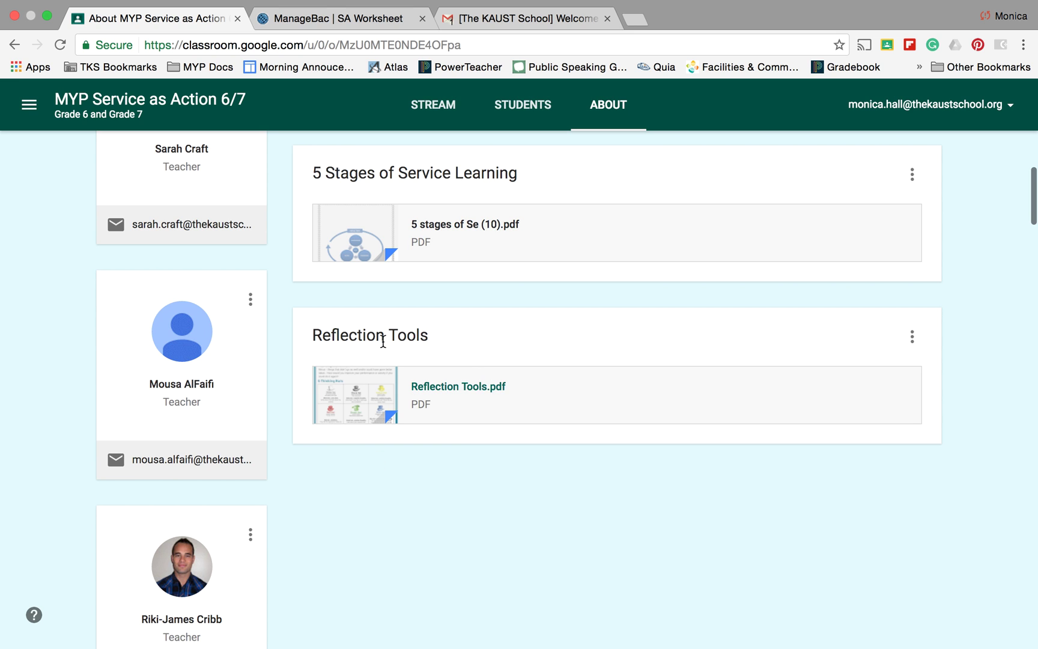
scroll(459, 432, "up", 2)
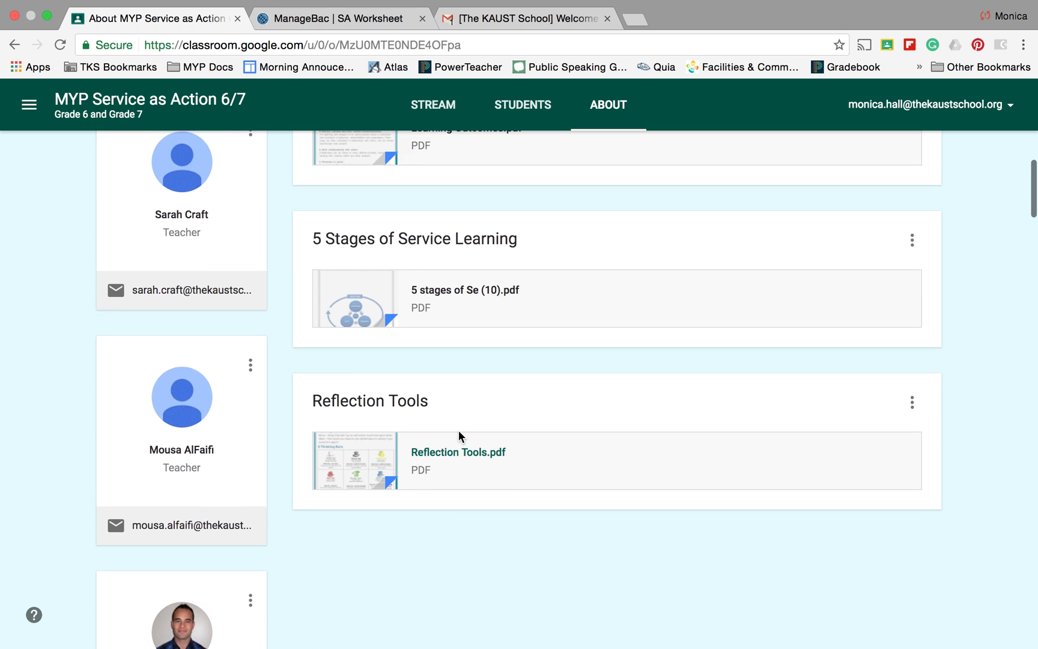
scroll(458, 430, "up", 15)
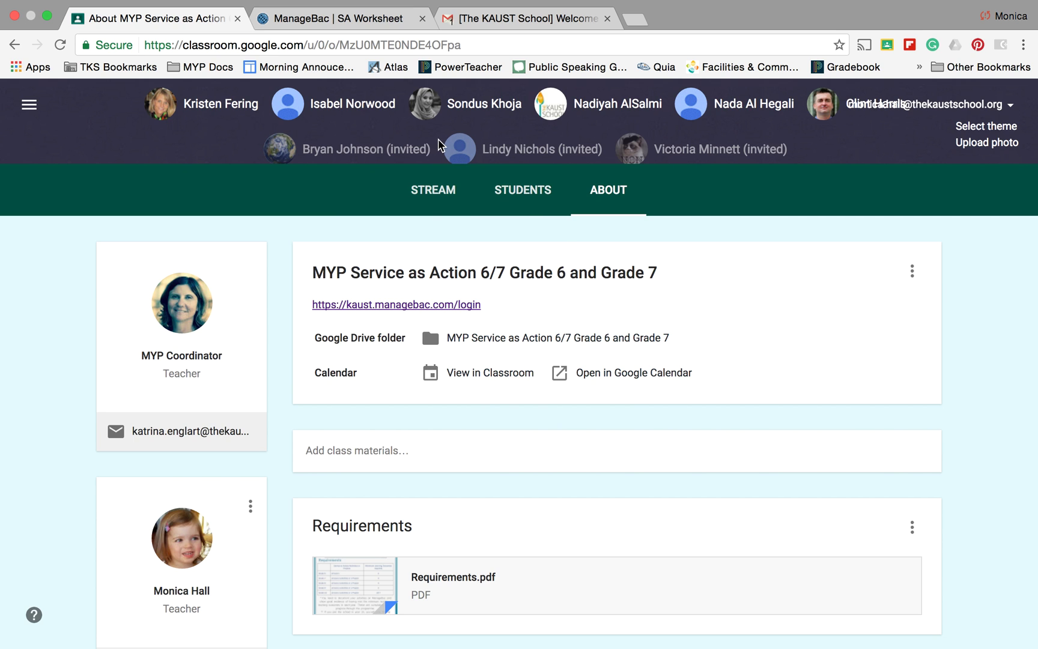
View the empty class Stream, then go back to the ManageBac SA Worksheet
left_click(430, 195)
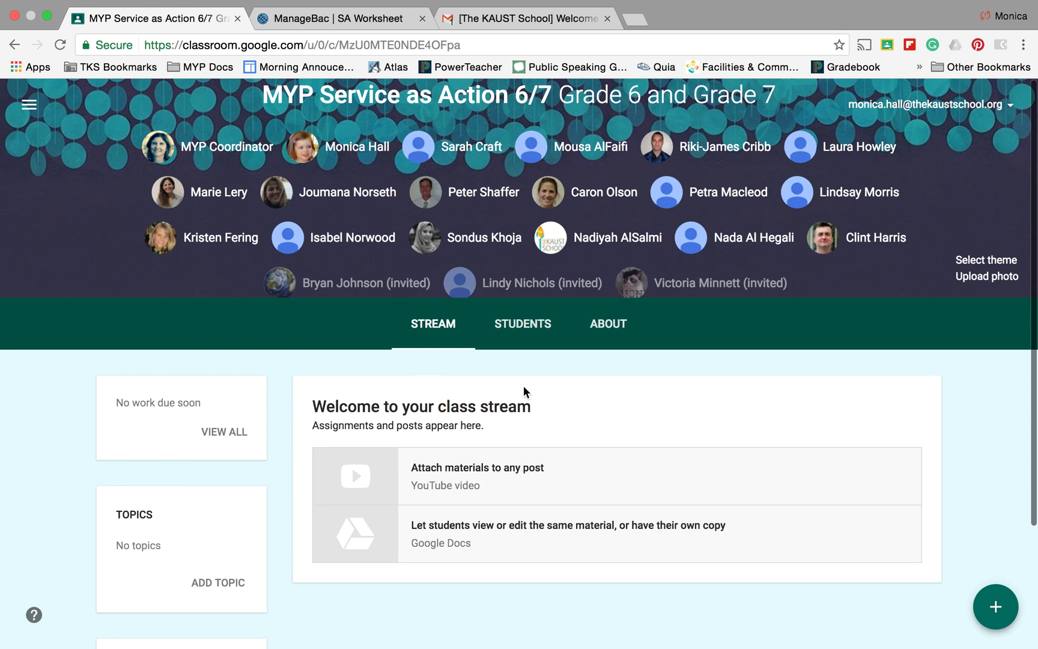
scroll(420, 525, "down", 3)
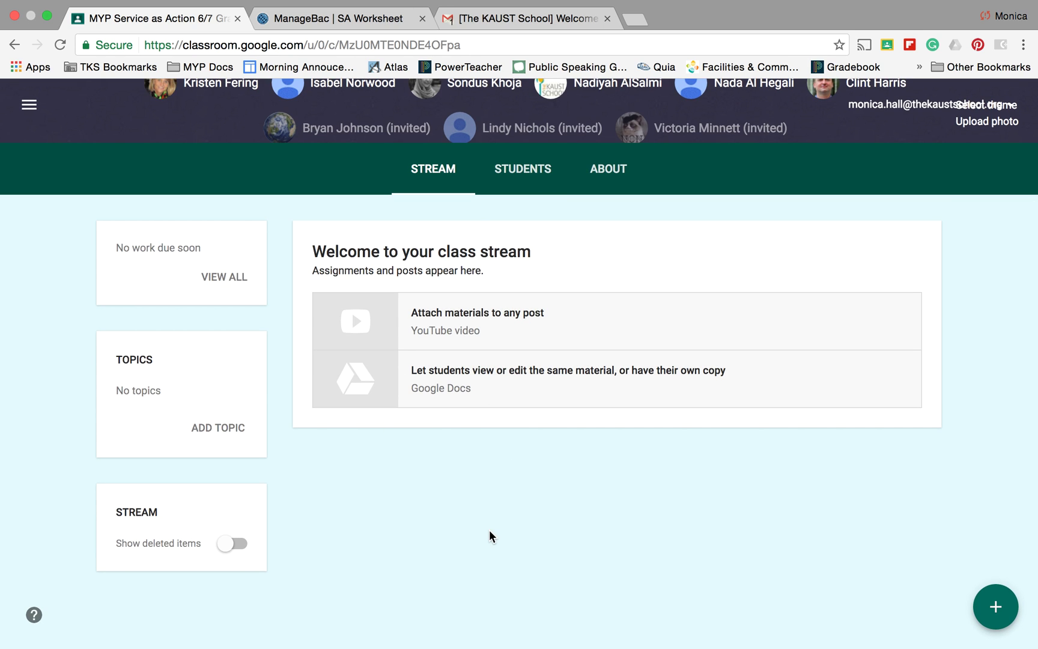
left_click(349, 27)
scroll(554, 568, "up", 4)
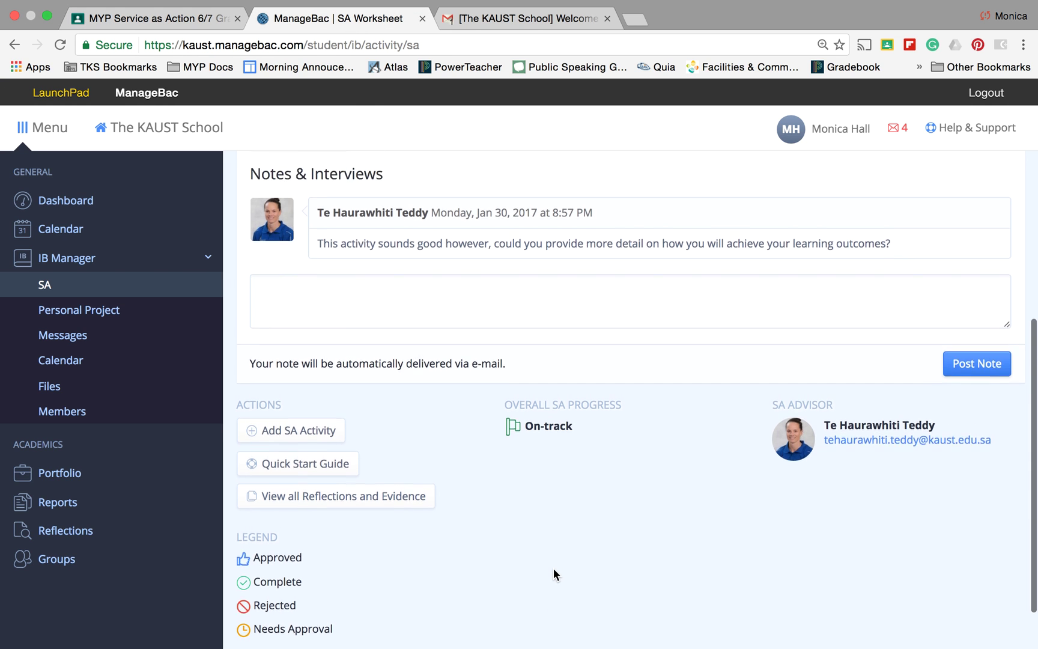
scroll(553, 568, "down", 3)
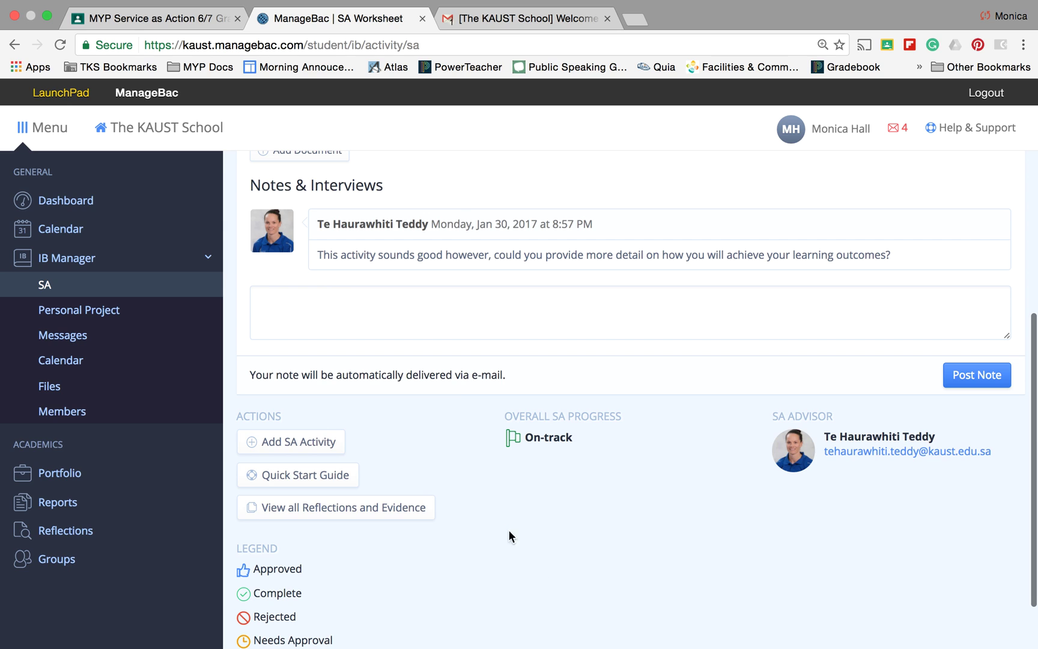
Add a new SA activity named 'Test 3', In-School, marked as Service as Action
left_click(308, 446)
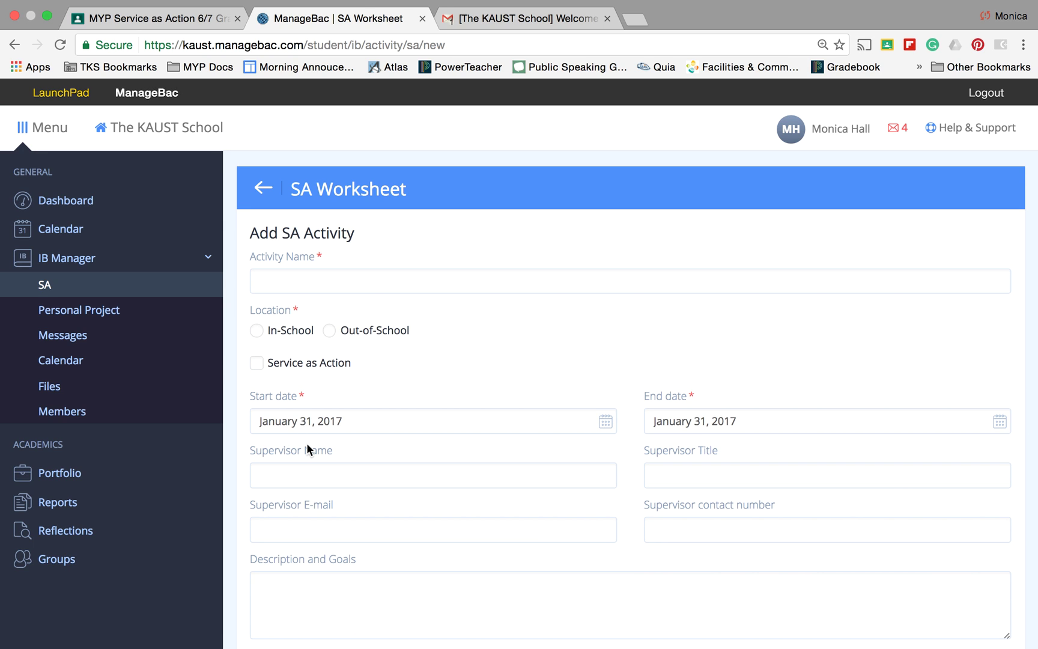
left_click(308, 283)
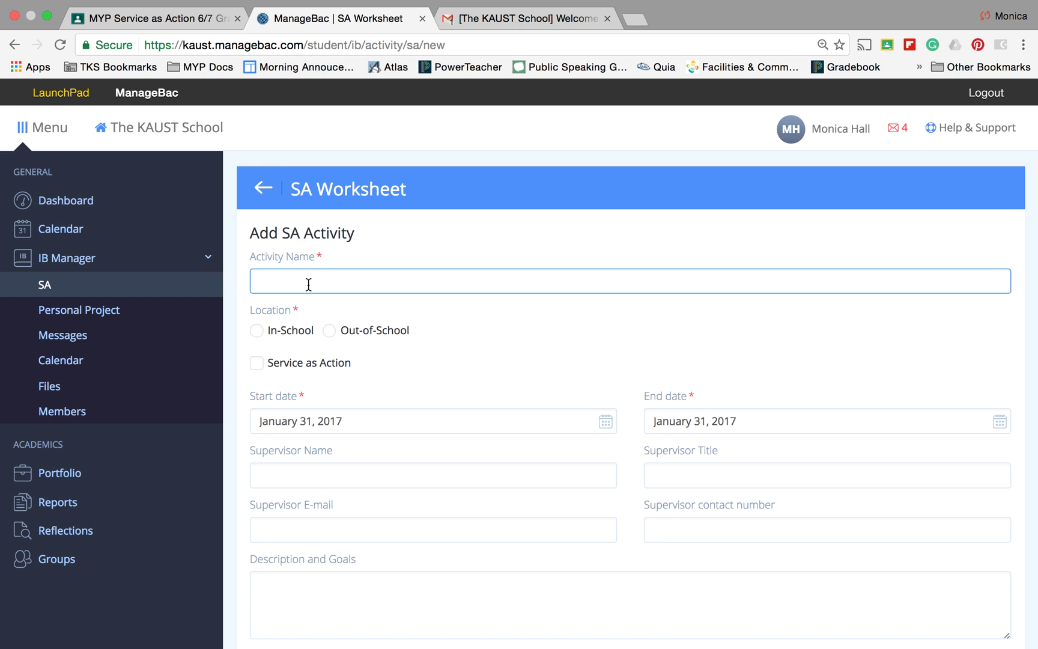
type("Test 3")
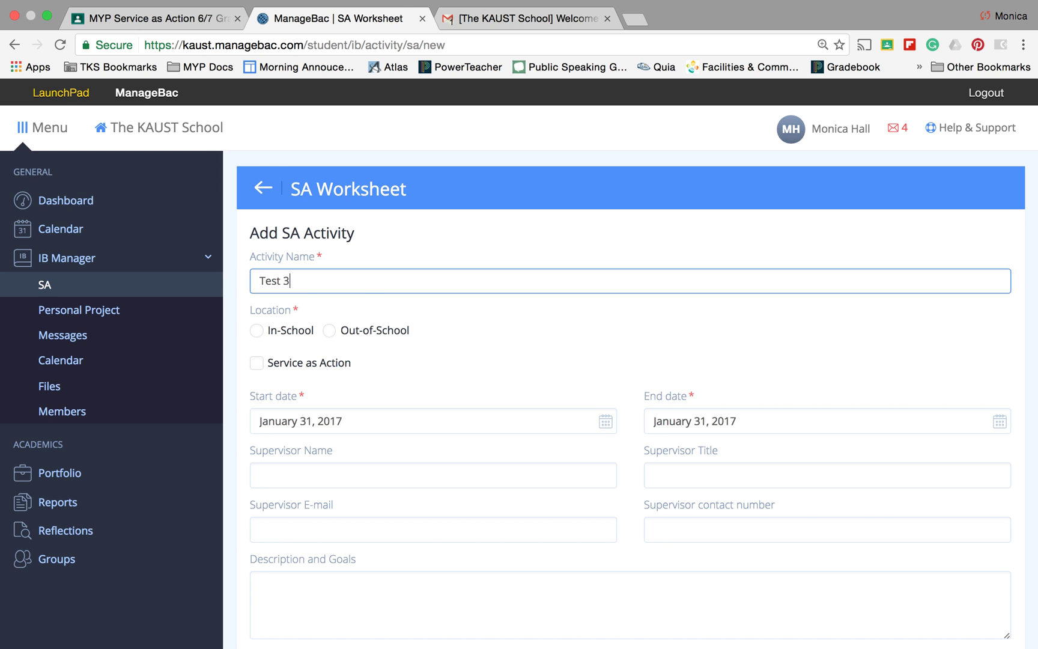
left_click(257, 331)
left_click(257, 364)
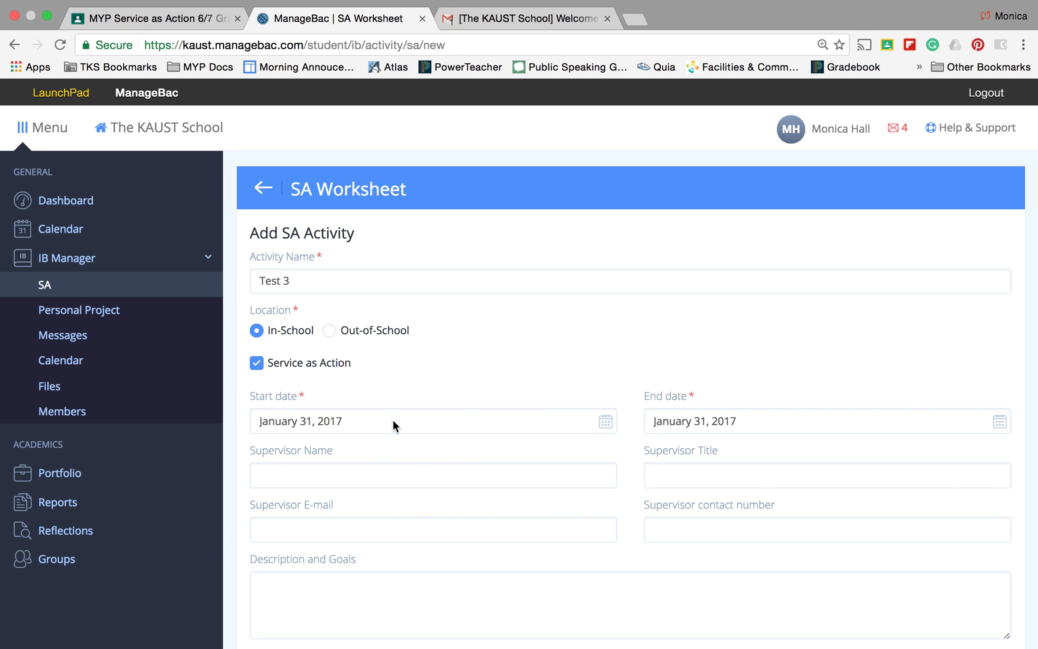
Set the activity's end date to February 28, 2017
left_click(775, 426)
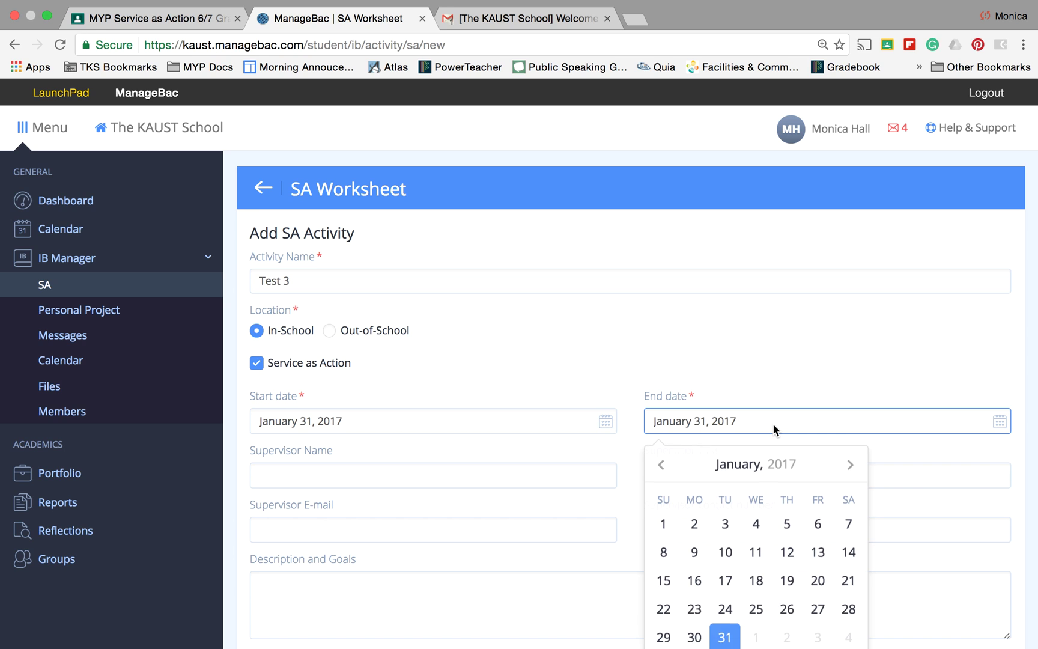
left_click(849, 466)
scroll(848, 469, "down", 3)
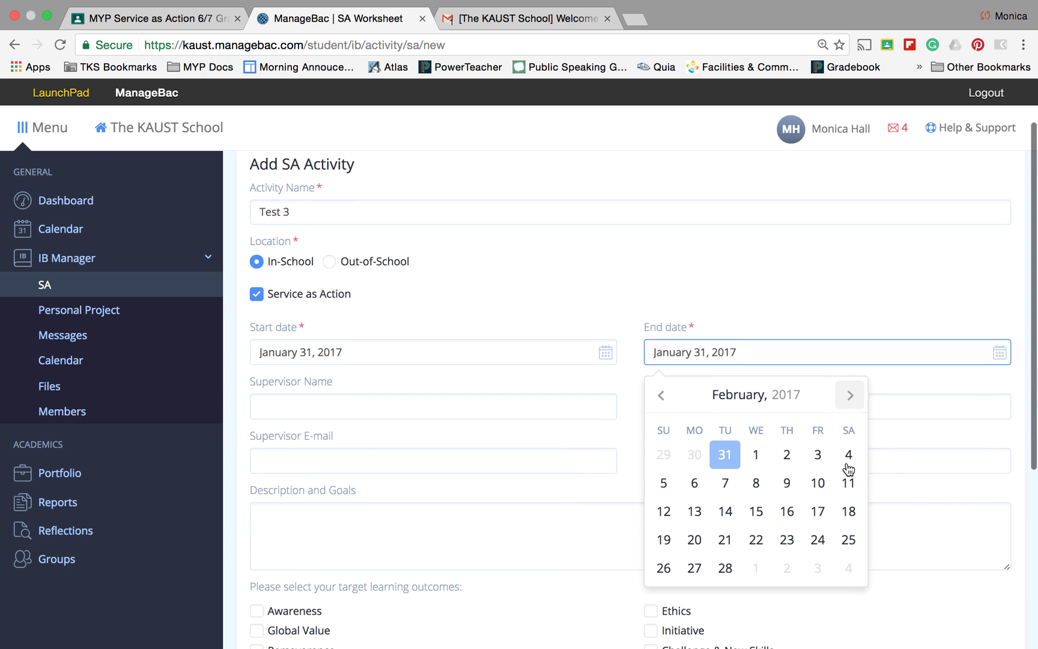
left_click(725, 537)
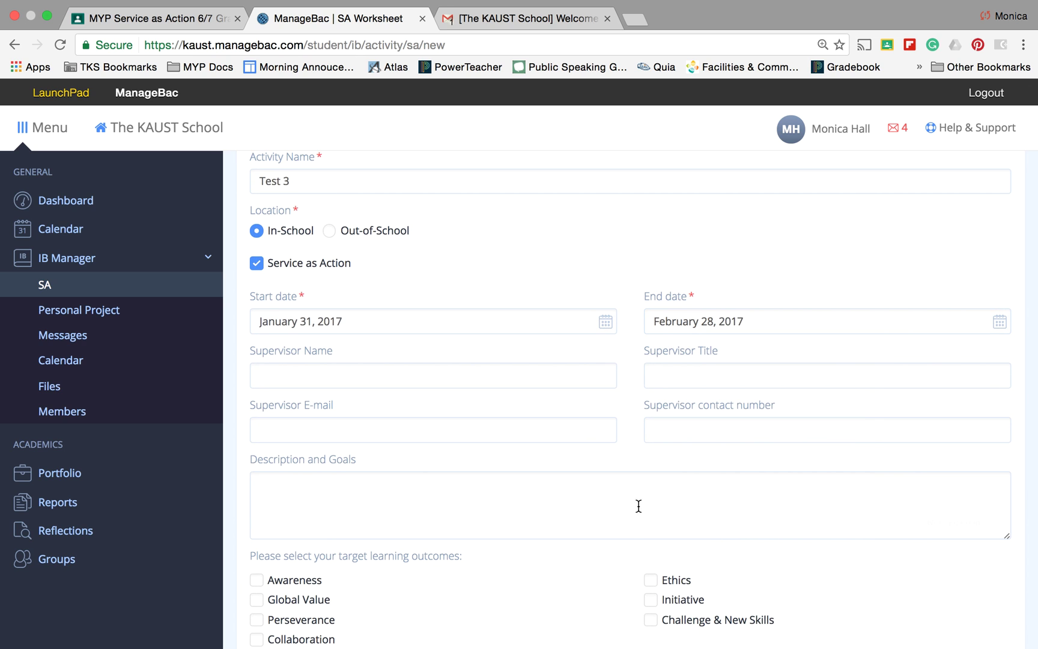
Fill in the supervisor's name, title 'Mrs.' and e-mail from suggestions, leaving contact number blank
left_click(494, 376)
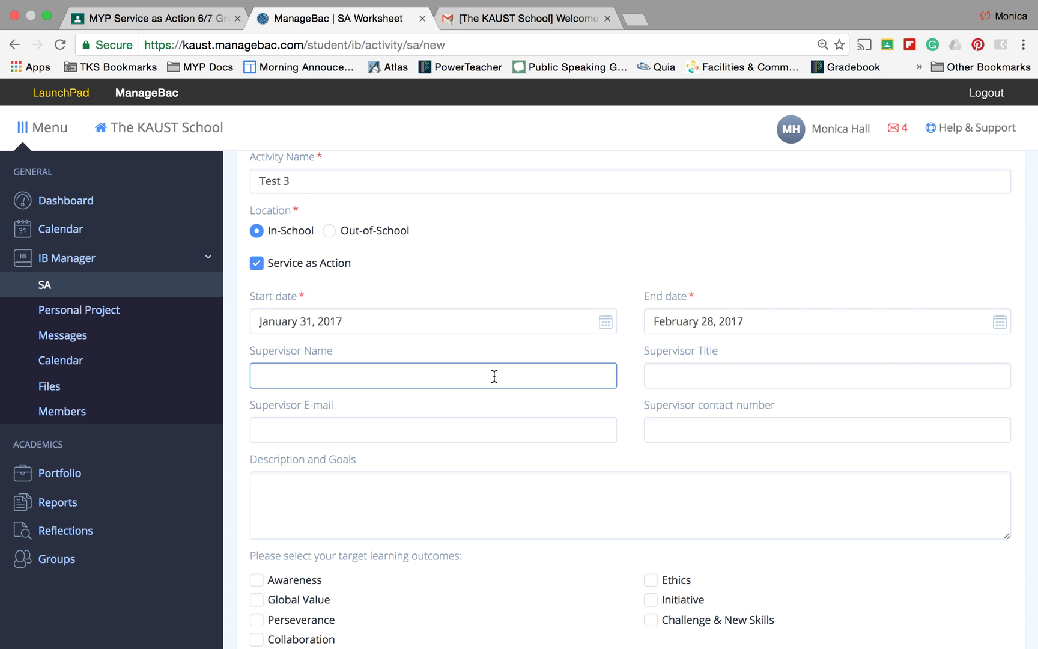
left_click(485, 406)
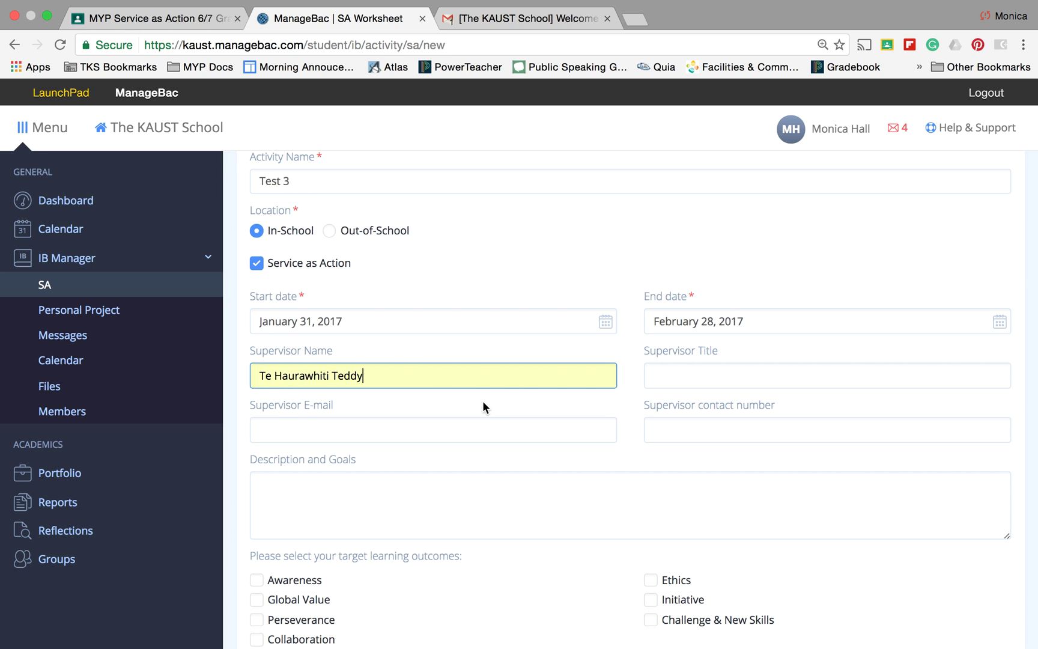
left_click(677, 371)
type("Mrs.")
left_click(665, 404)
left_click(442, 430)
type("te")
left_click(456, 455)
left_click(691, 435)
type("te")
key("BackSpace")
key("BackSpace")
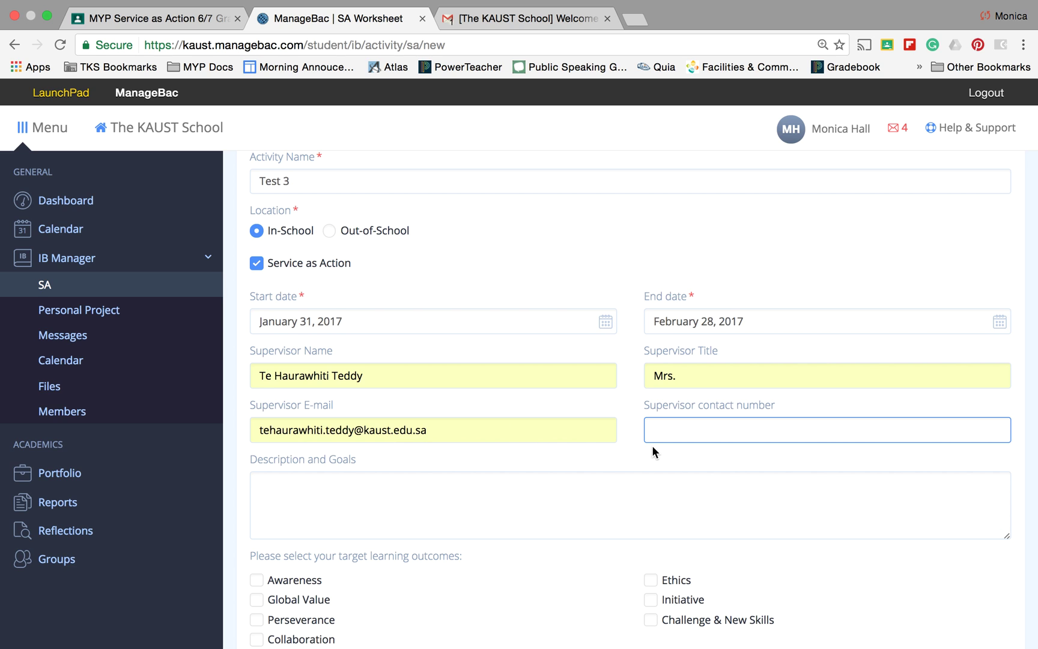
Enter 'Test' as the activity's description and goals
scroll(686, 413, "down", 1)
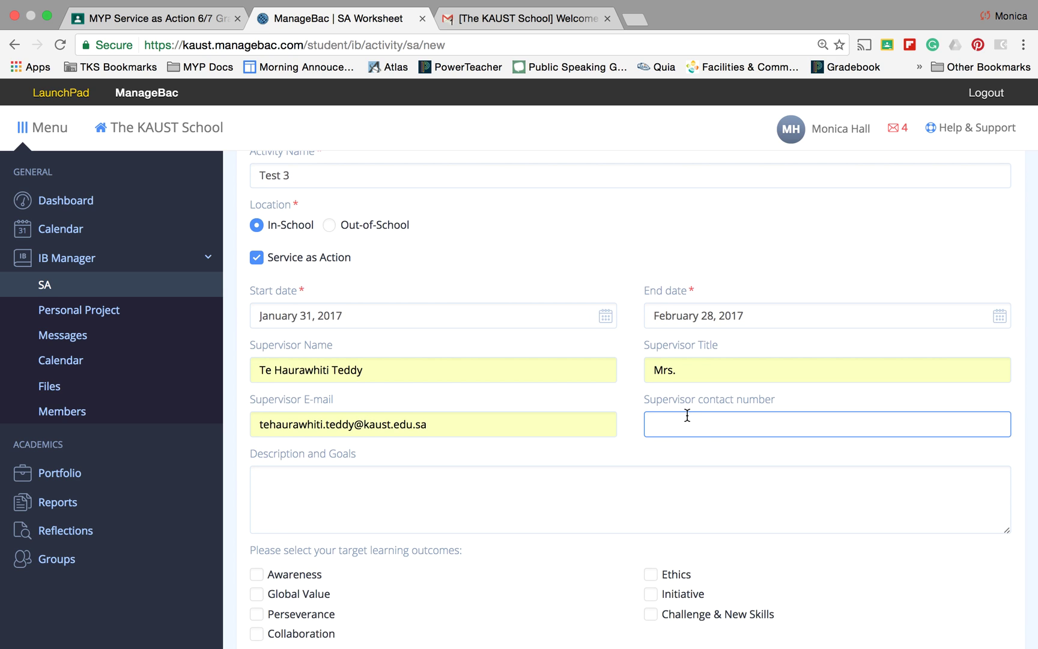
scroll(659, 432, "down", 4)
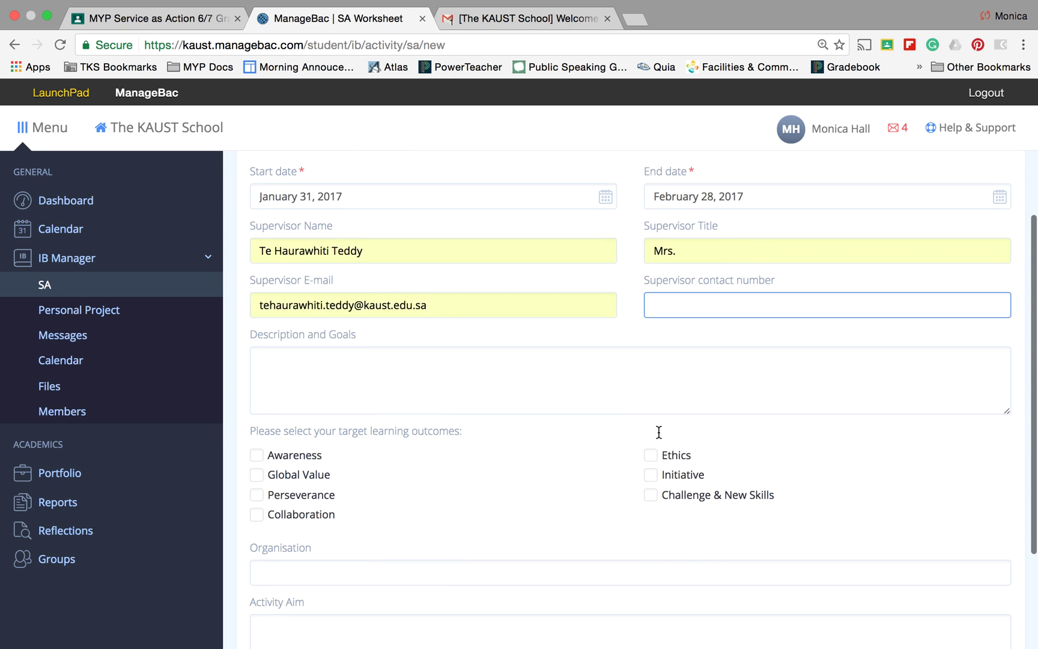
left_click(345, 350)
type("Test")
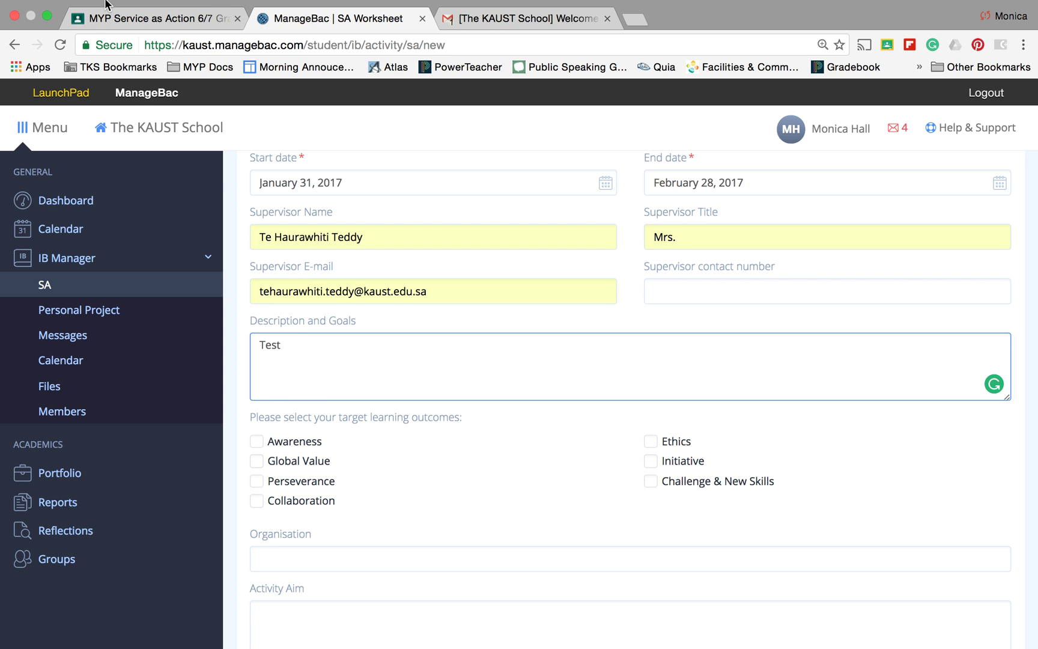
Look over the Classroom class's About page listing Learning Outcomes.pdf
left_click(121, 21)
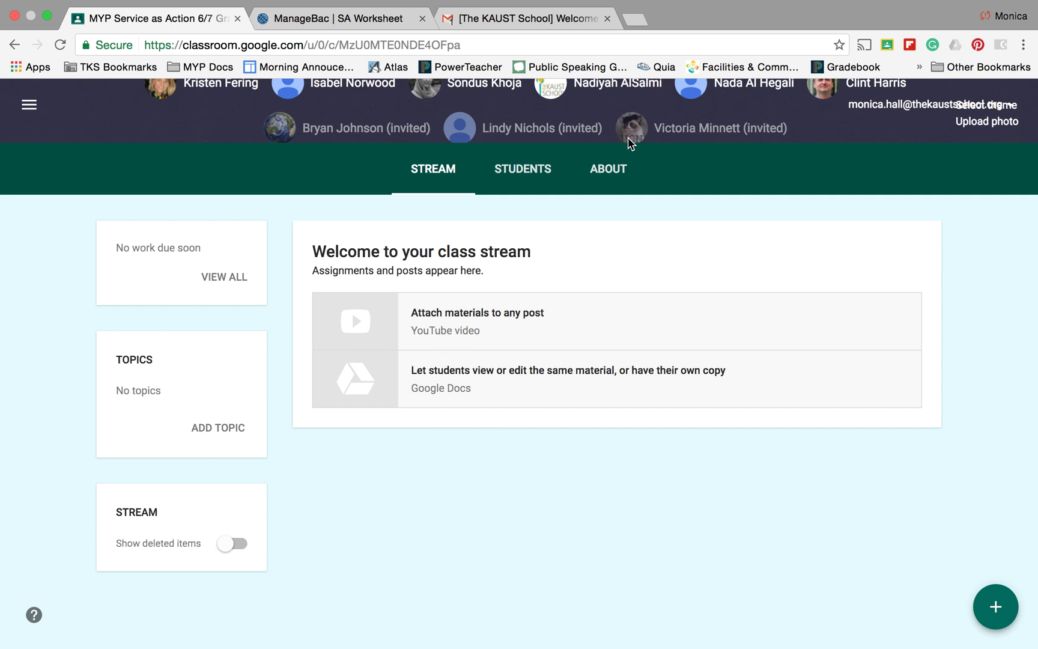
left_click(620, 168)
scroll(517, 504, "down", 5)
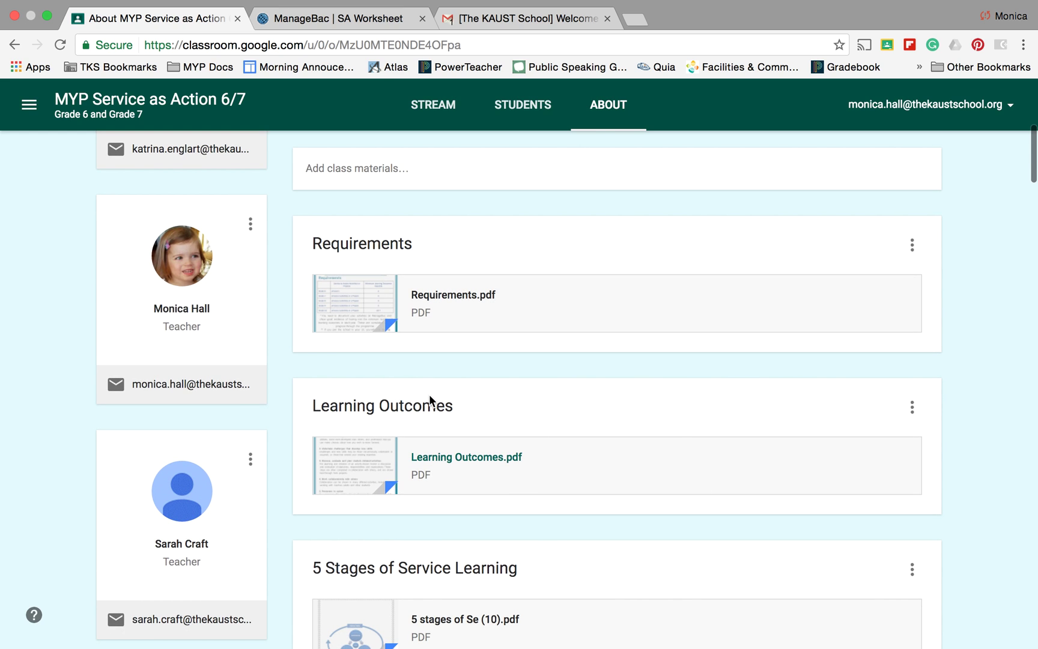
Back on the form, visit the Organisation and Activity Aim fields, then submit Test 3
left_click(348, 19)
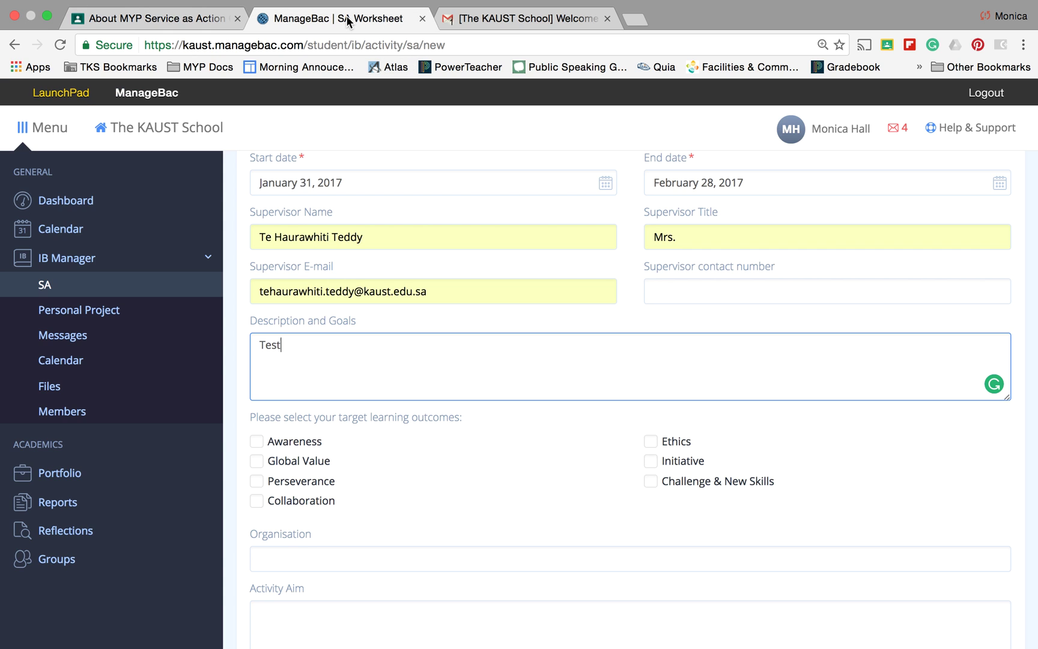
scroll(339, 433, "down", 1)
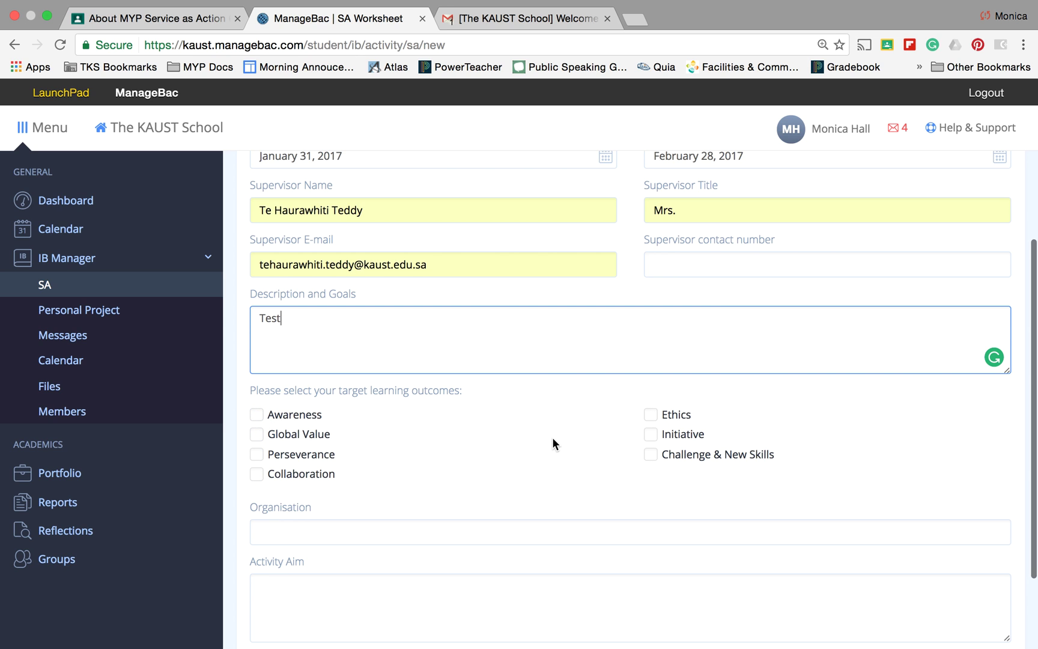
scroll(553, 439, "down", 3)
left_click(358, 440)
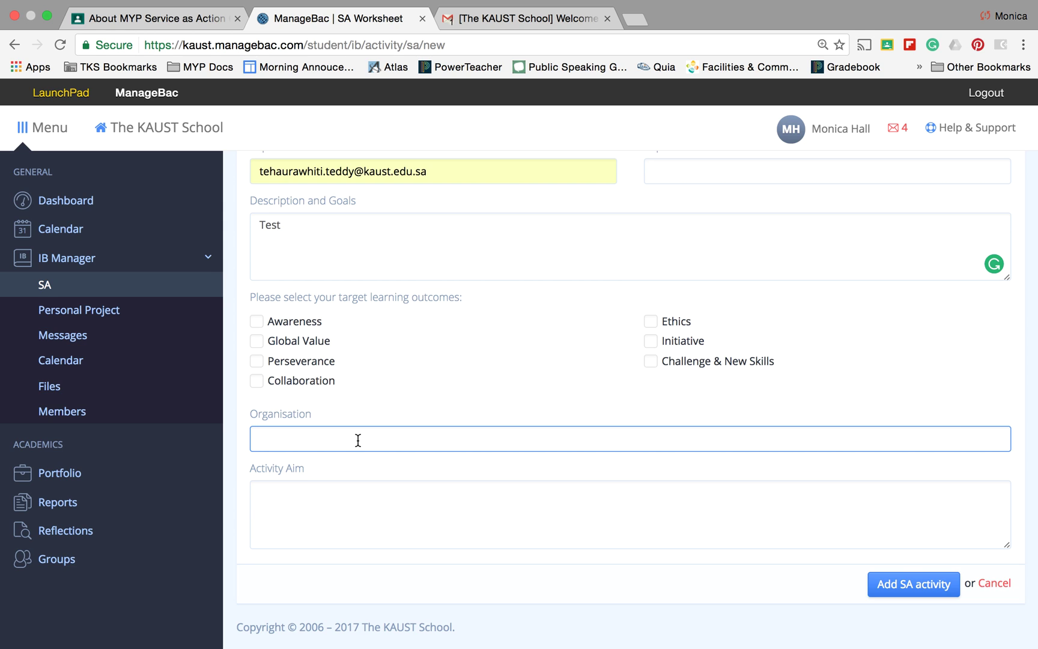
left_click(355, 514)
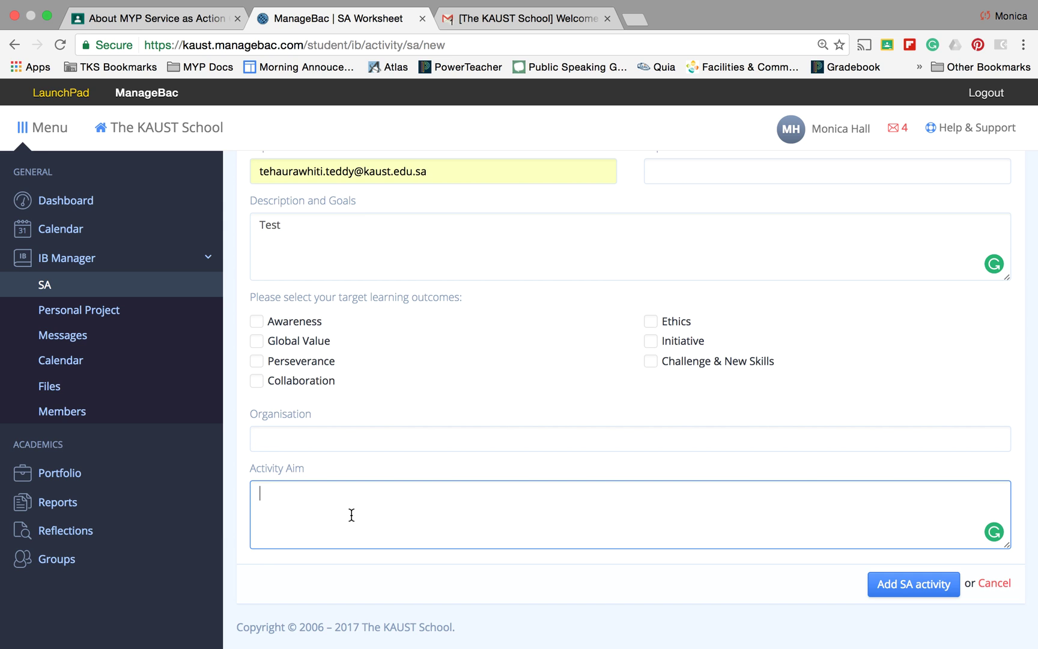
left_click(903, 590)
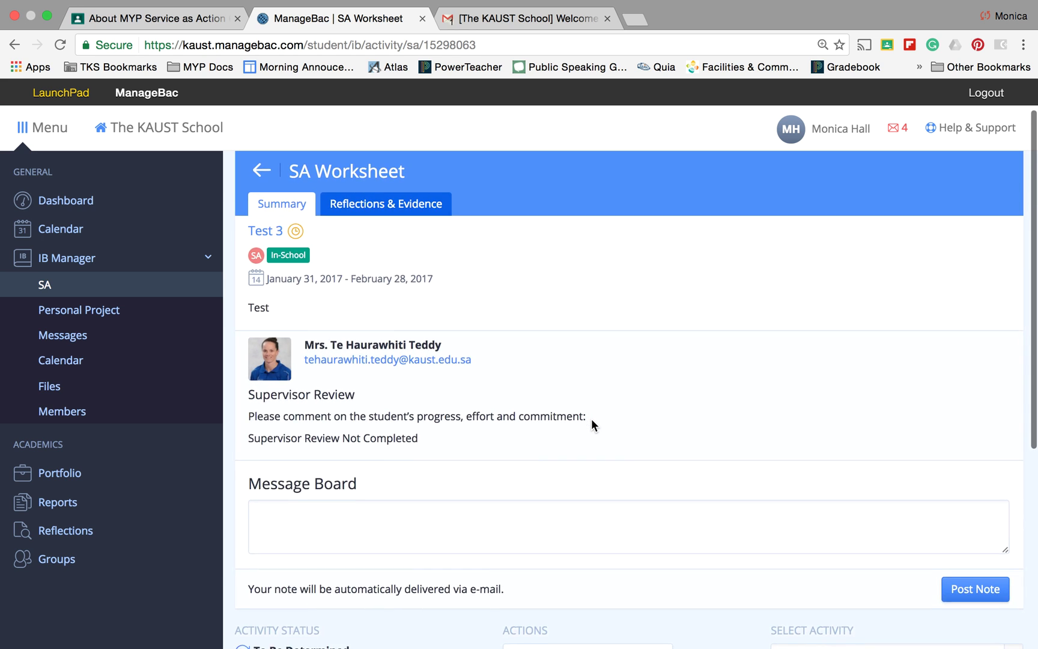
scroll(591, 418, "down", 1)
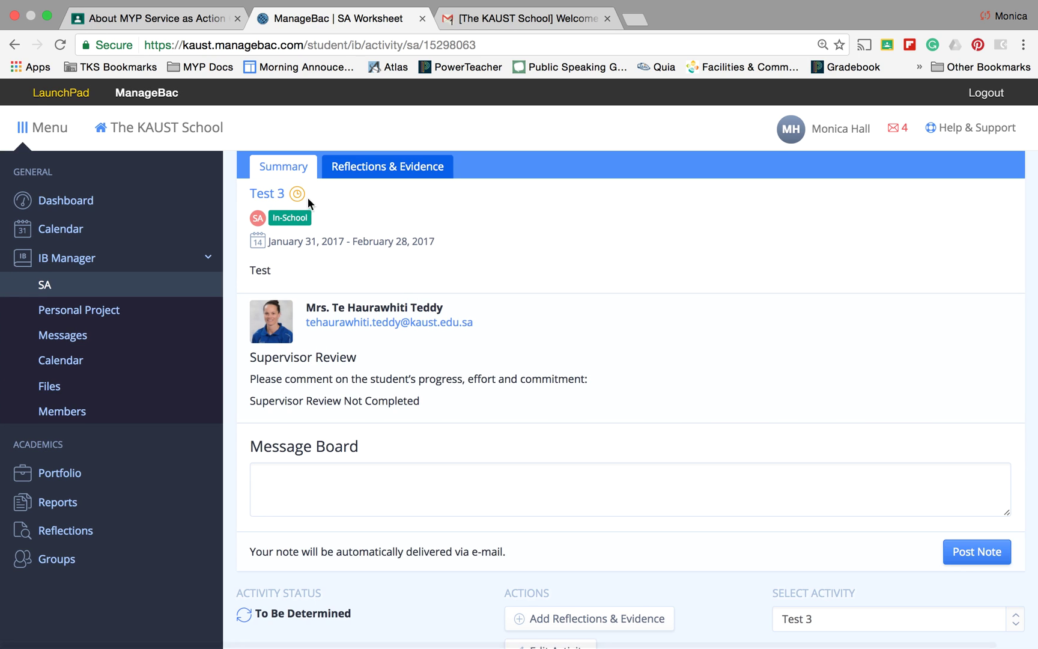
scroll(308, 246, "down", 5)
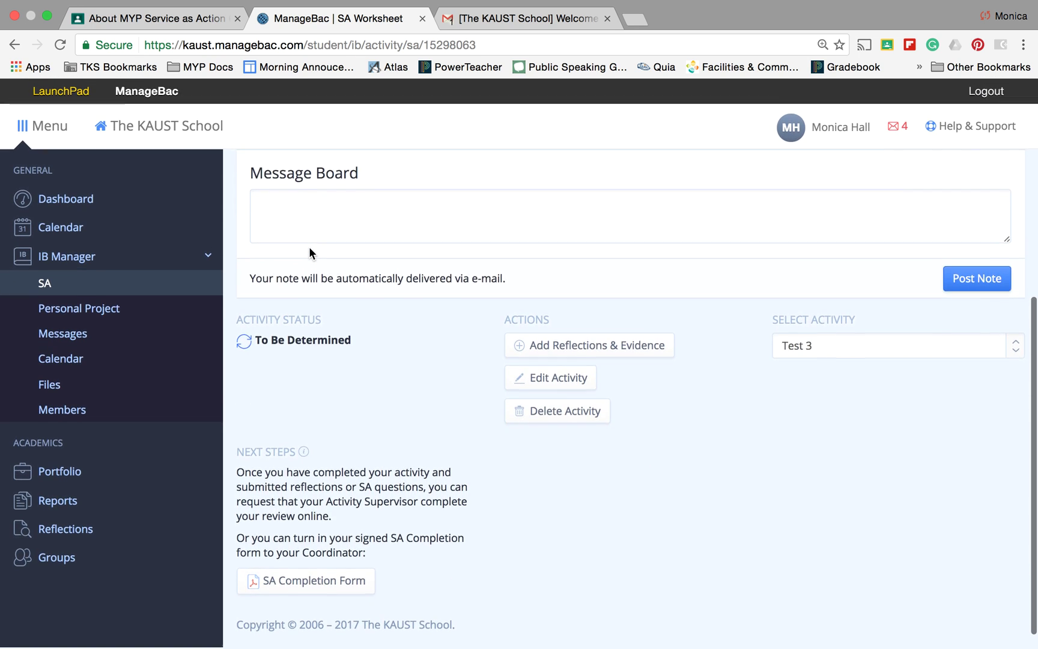
scroll(311, 252, "up", 7)
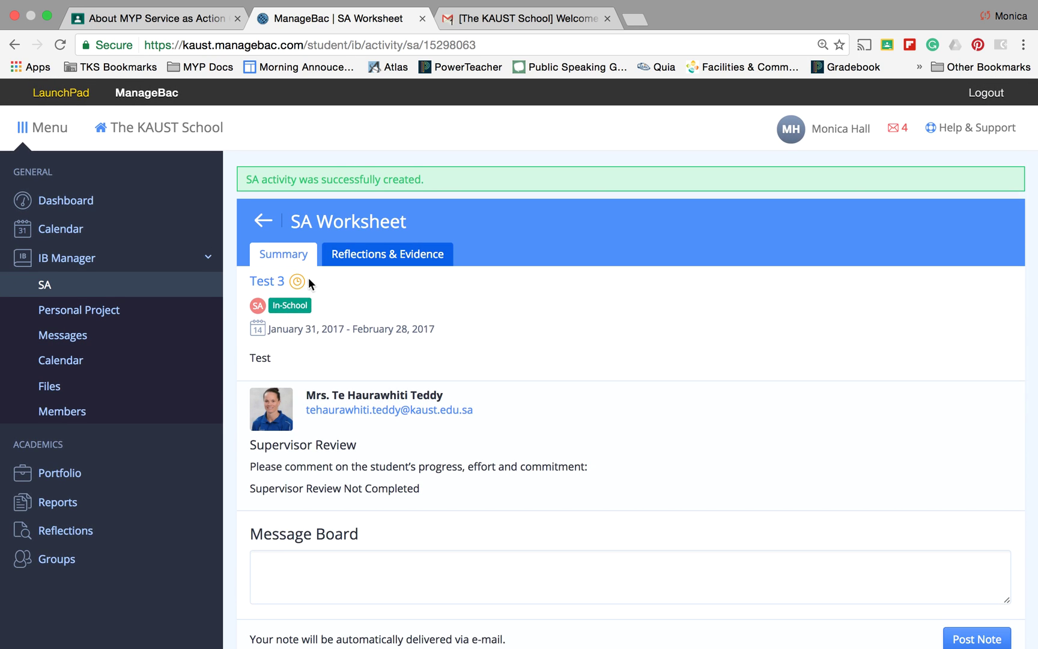
scroll(542, 484, "down", 5)
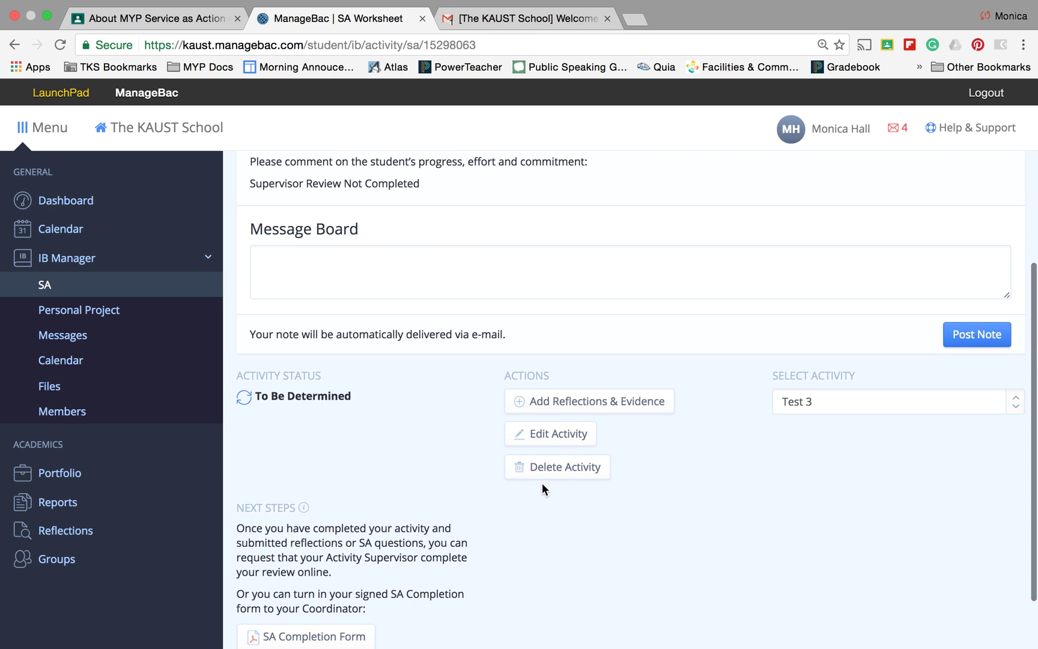
left_click(380, 295)
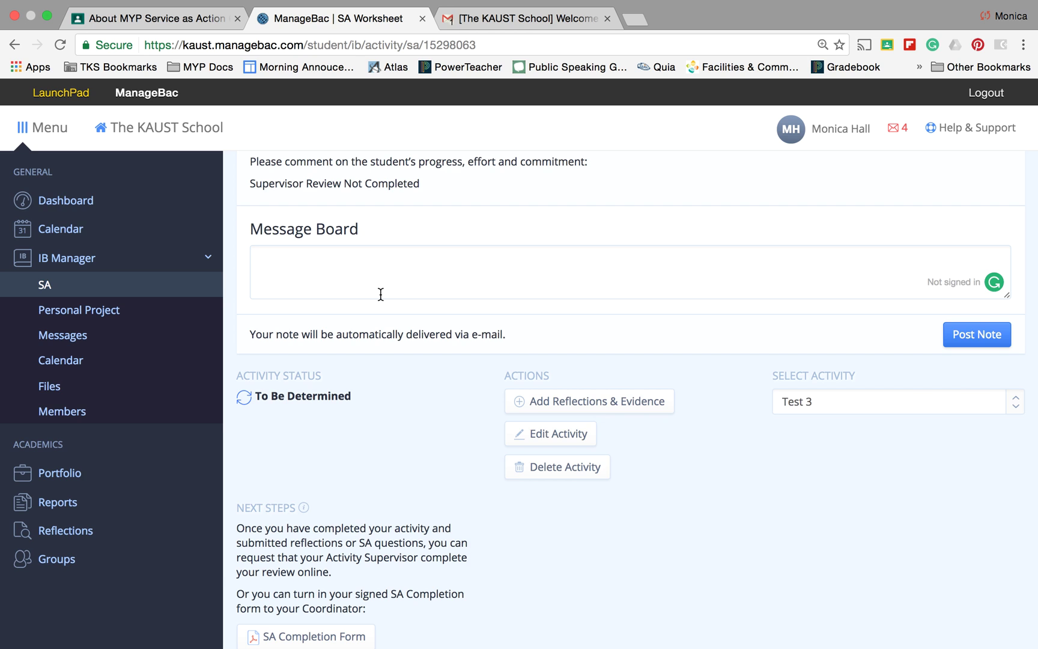
scroll(381, 294, "up", 5)
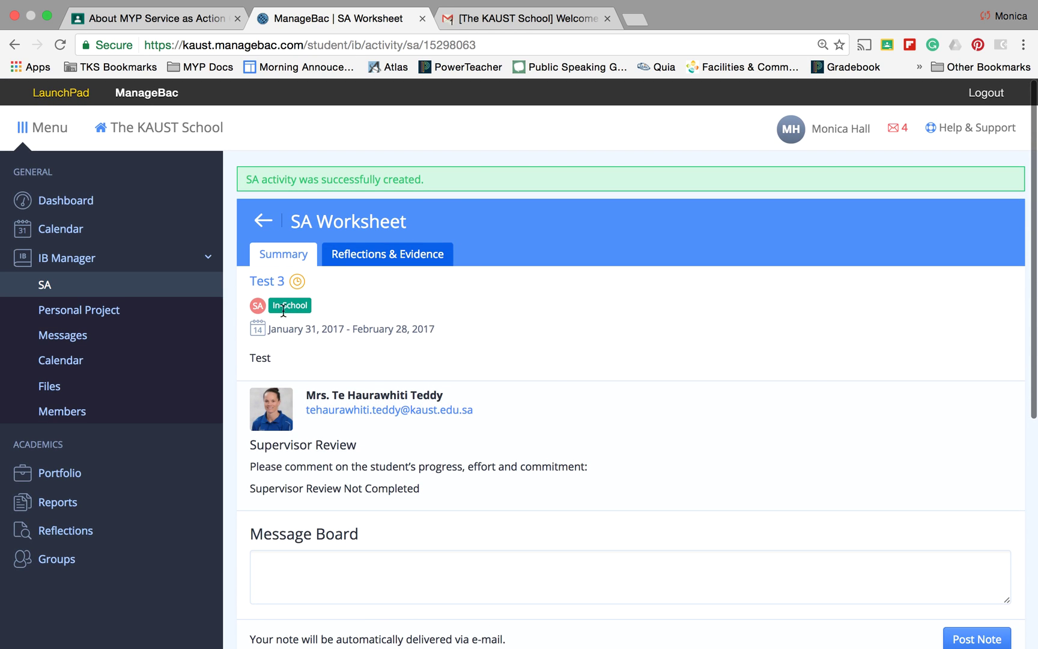
scroll(371, 580, "down", 5)
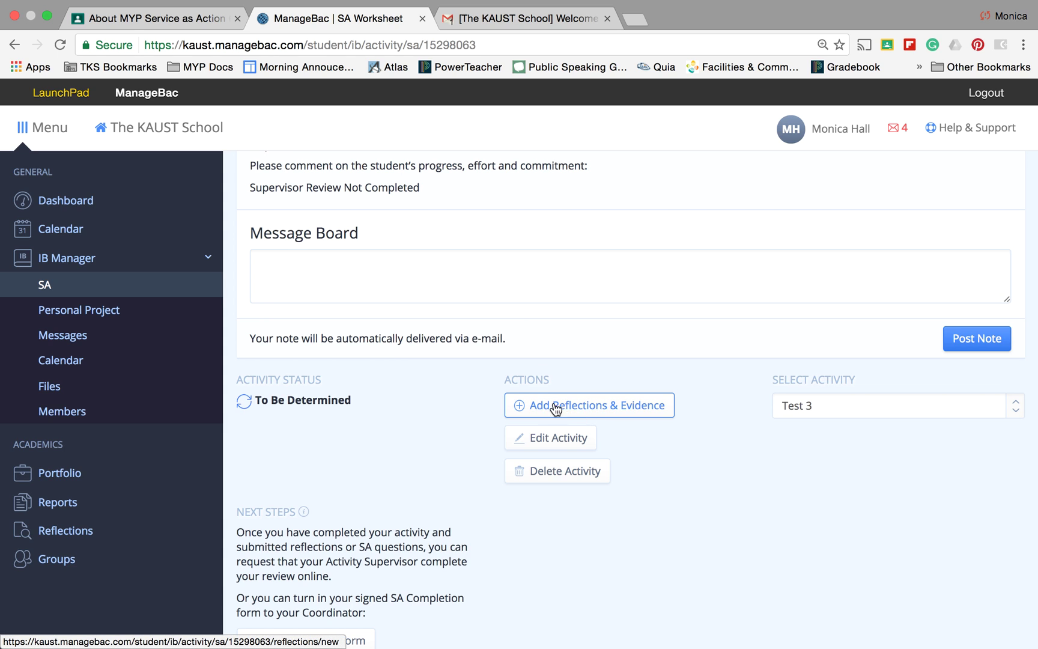
scroll(563, 408, "down", 2)
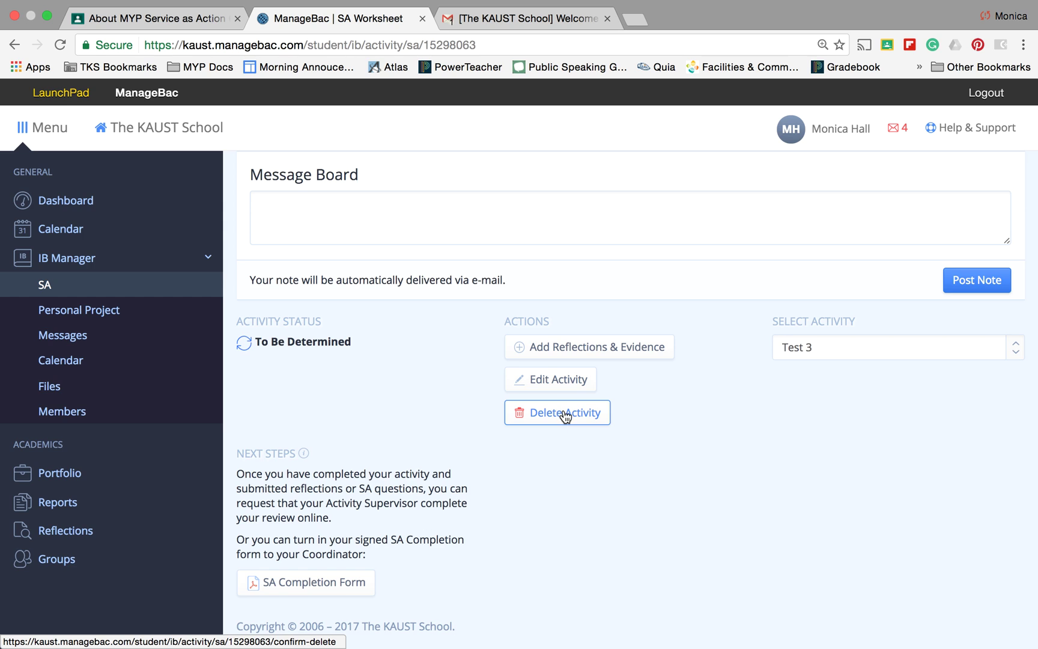
left_click(1010, 347)
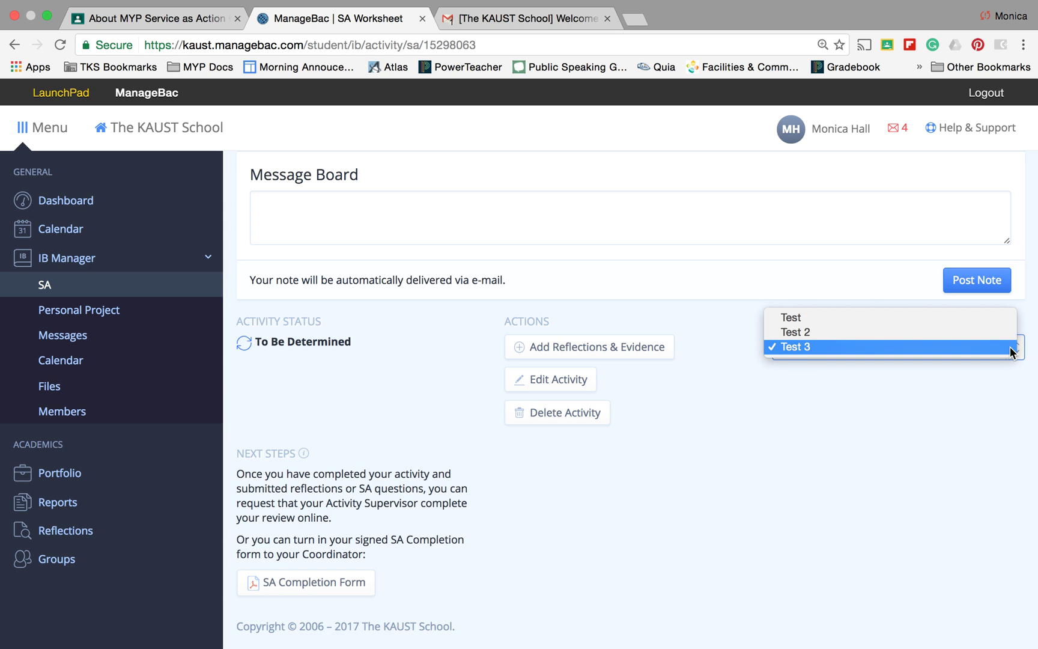
left_click(840, 320)
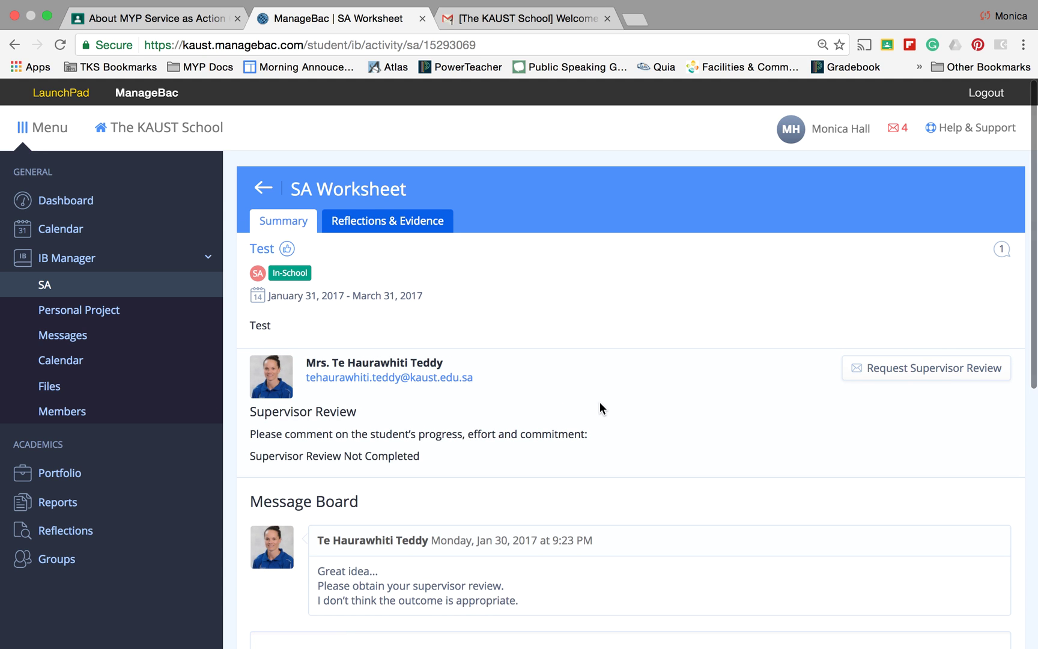
scroll(600, 403, "down", 5)
scroll(602, 394, "down", 2)
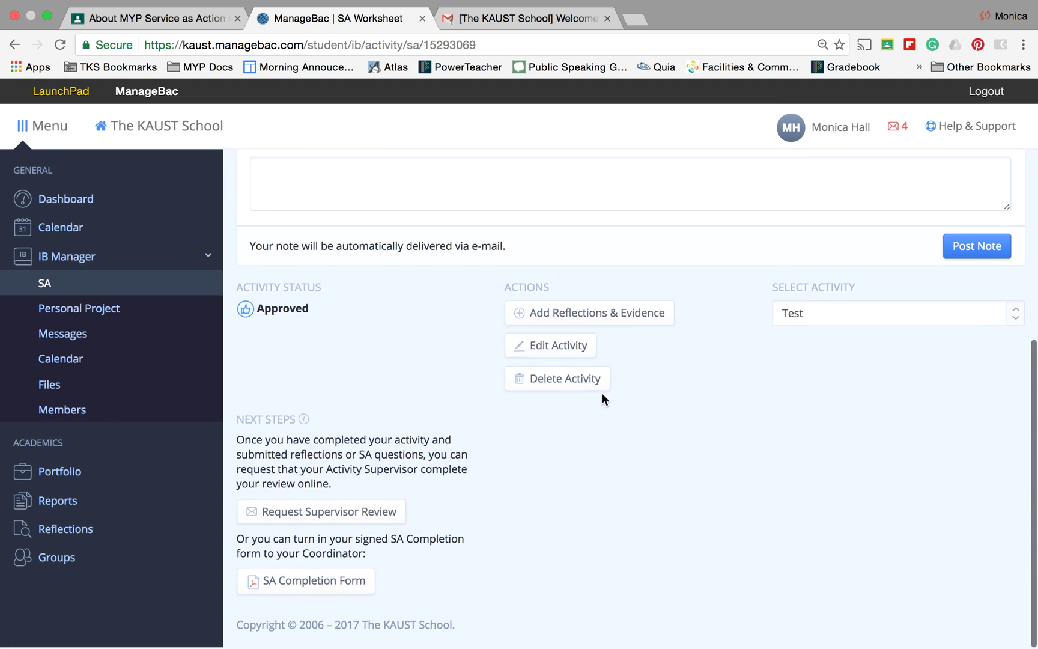
left_click(839, 318)
left_click(820, 343)
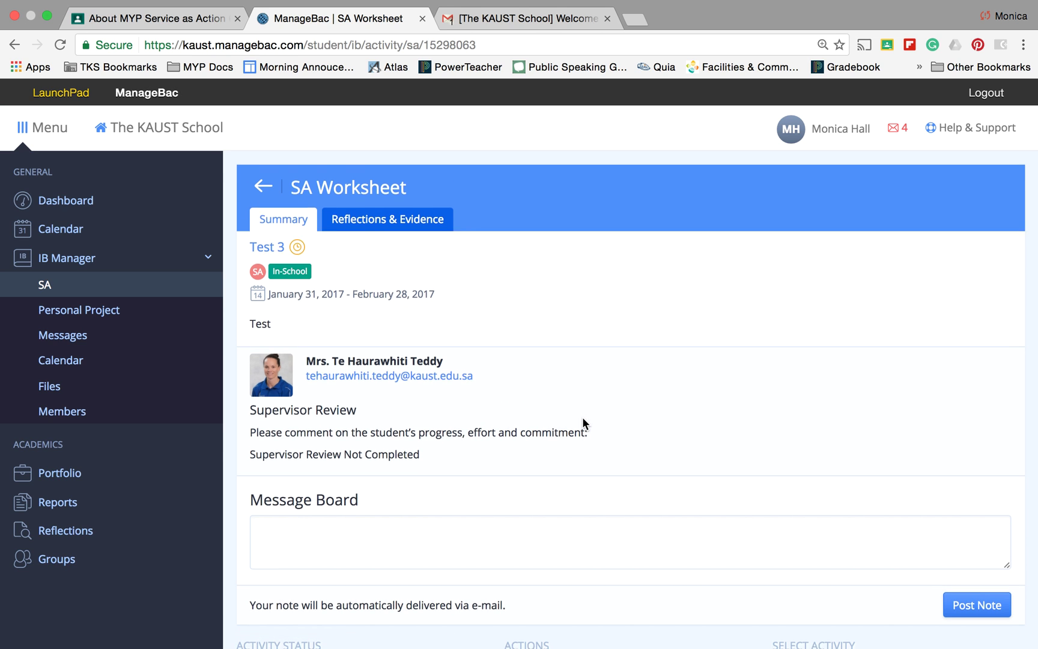
scroll(582, 420, "down", 5)
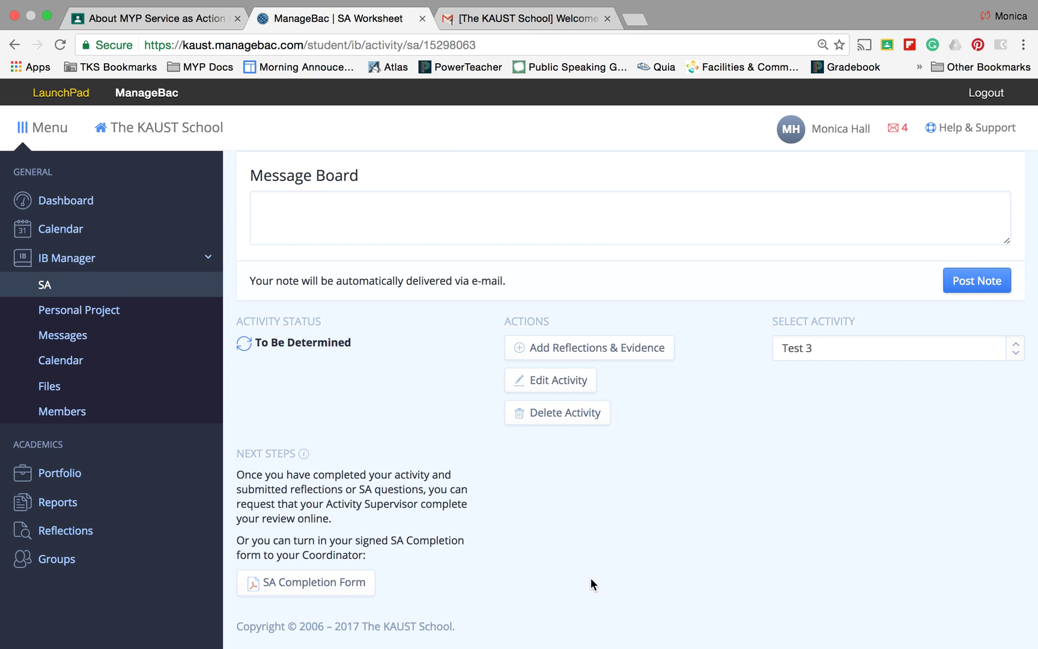
scroll(591, 585, "up", 5)
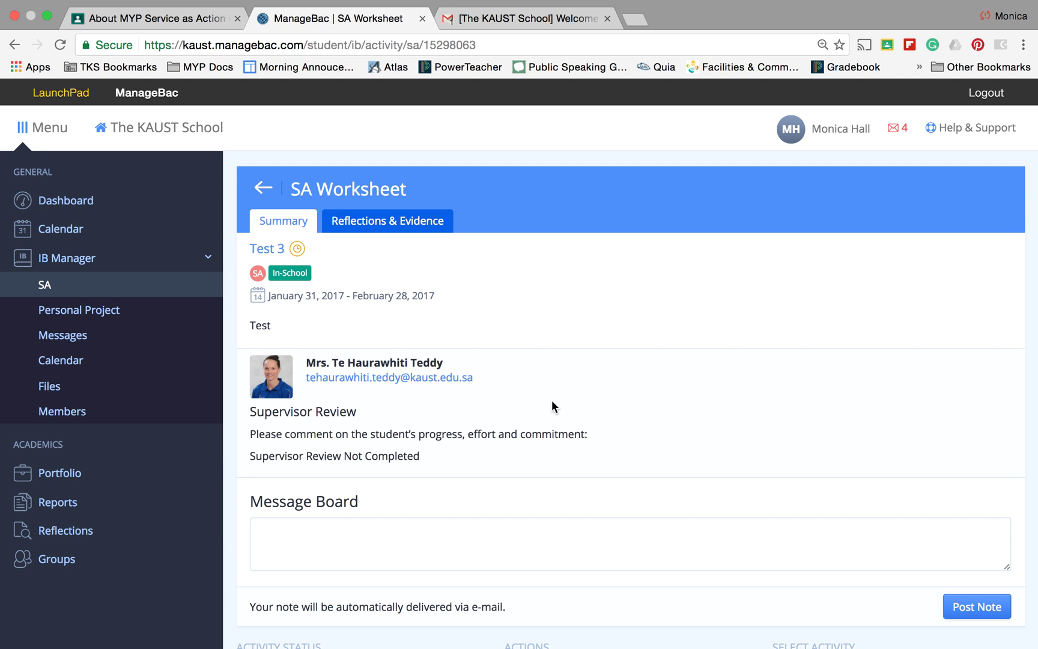
scroll(552, 401, "down", 1)
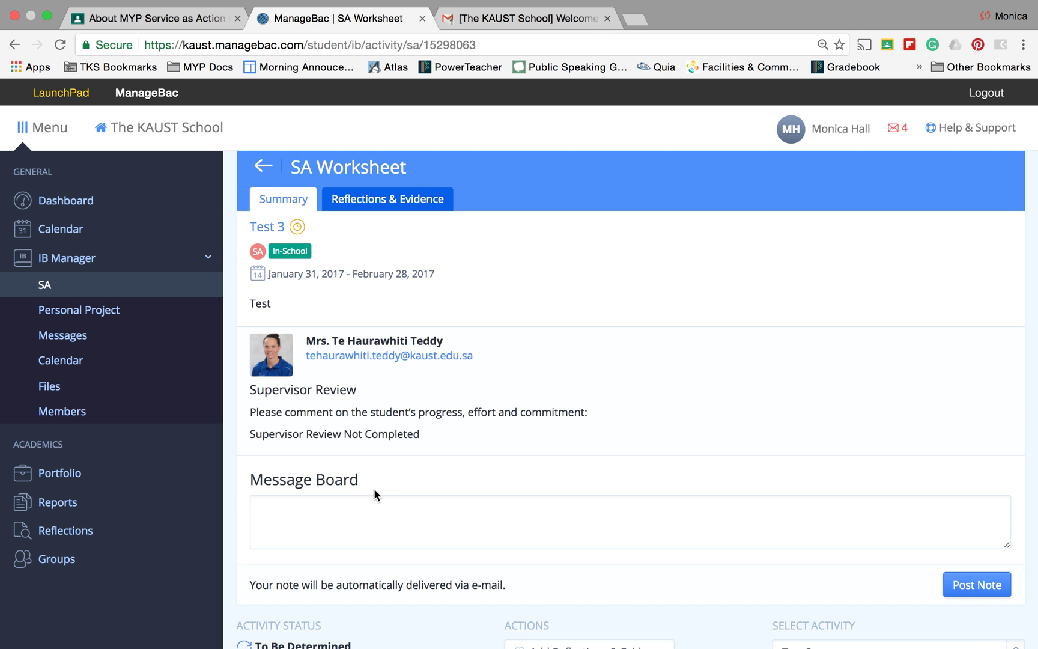
scroll(374, 487, "down", 3)
scroll(840, 363, "up", 4)
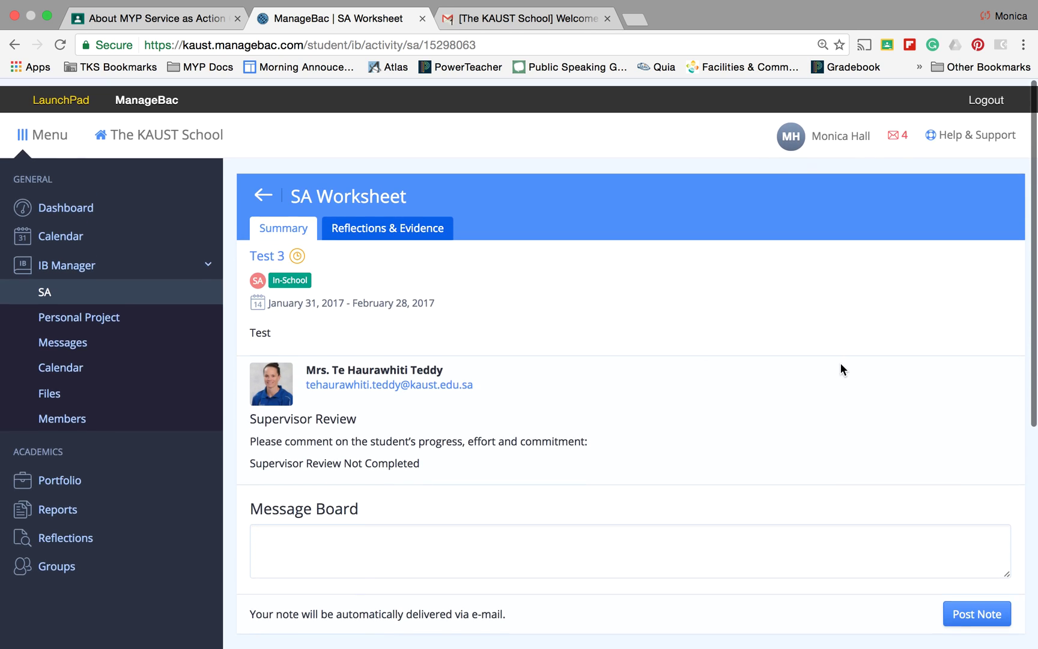
Check the envelope notifications, return to the student Dashboard, and log out of ManageBac
left_click(898, 133)
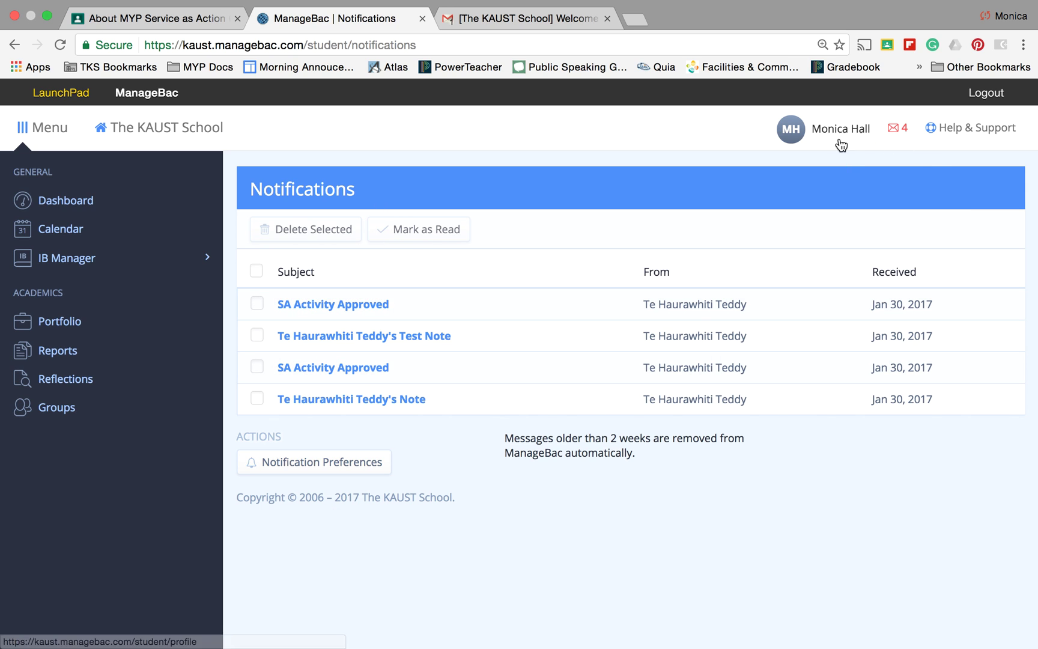
left_click(99, 201)
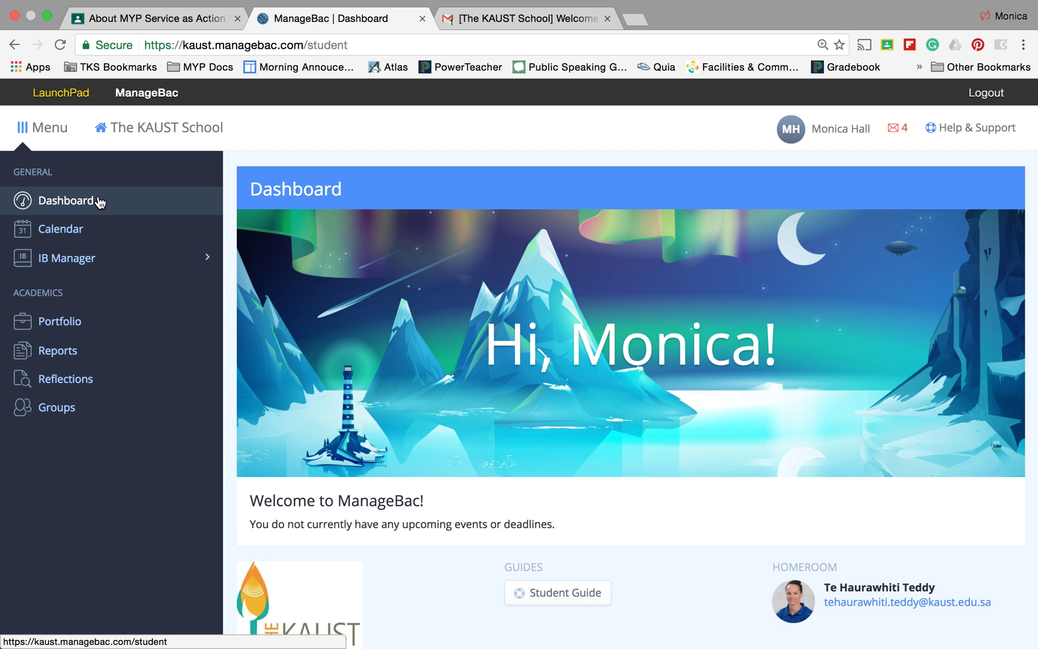
left_click(988, 94)
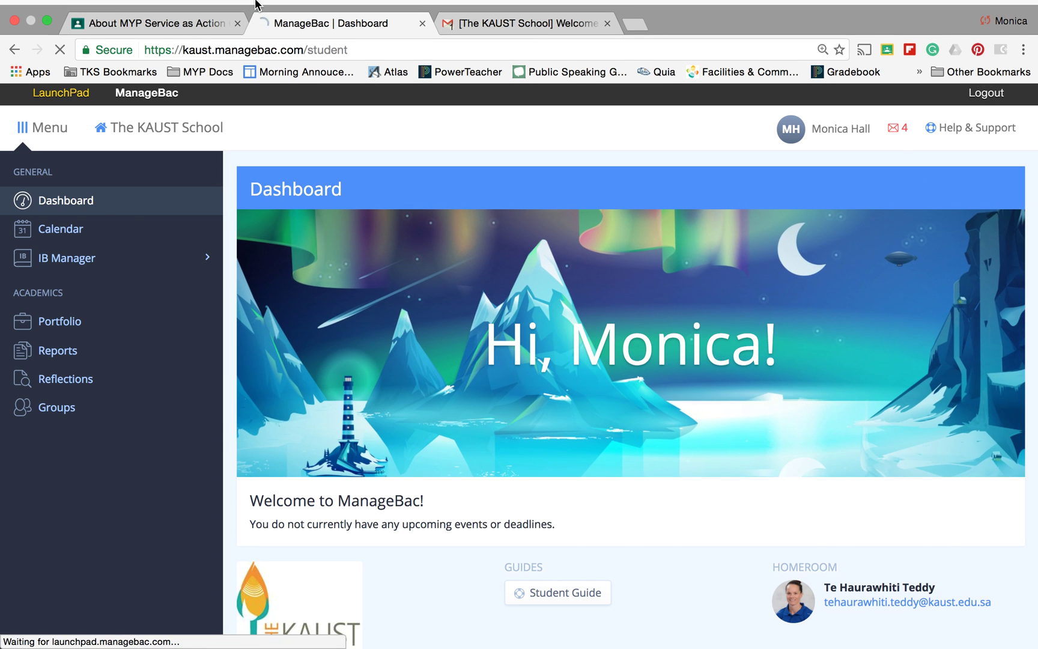